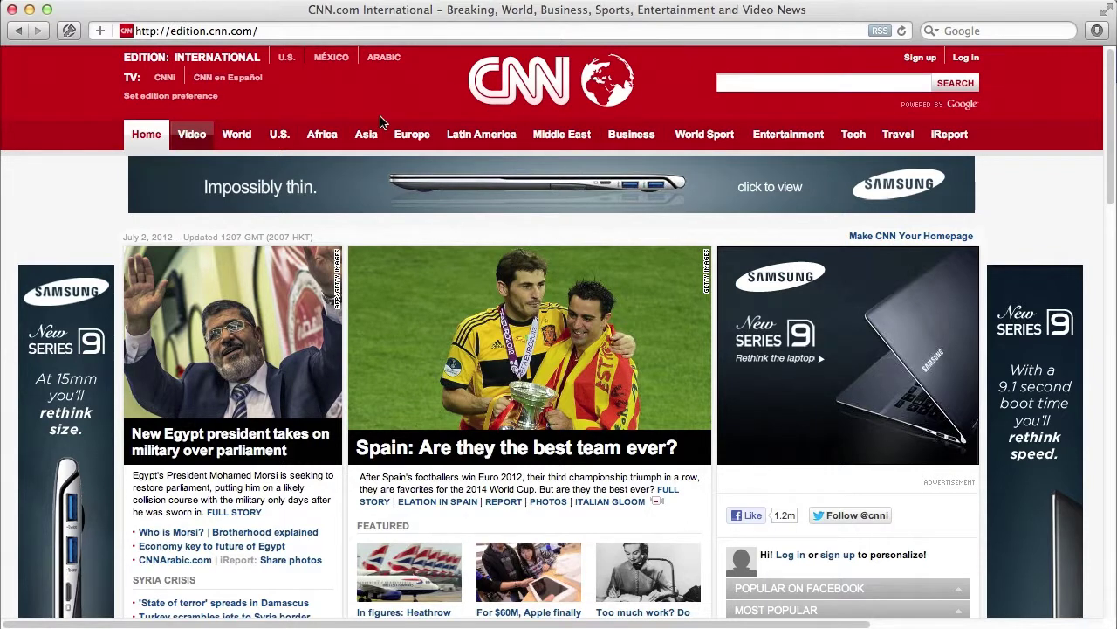
Step: Scroll down the CNN International home page toward its footer
{"action": "scroll", "coordinate": [519, 370], "scroll_direction": "down", "scroll_amount": 5}
{"action": "scroll", "coordinate": [519, 366], "scroll_direction": "down", "scroll_amount": 15}
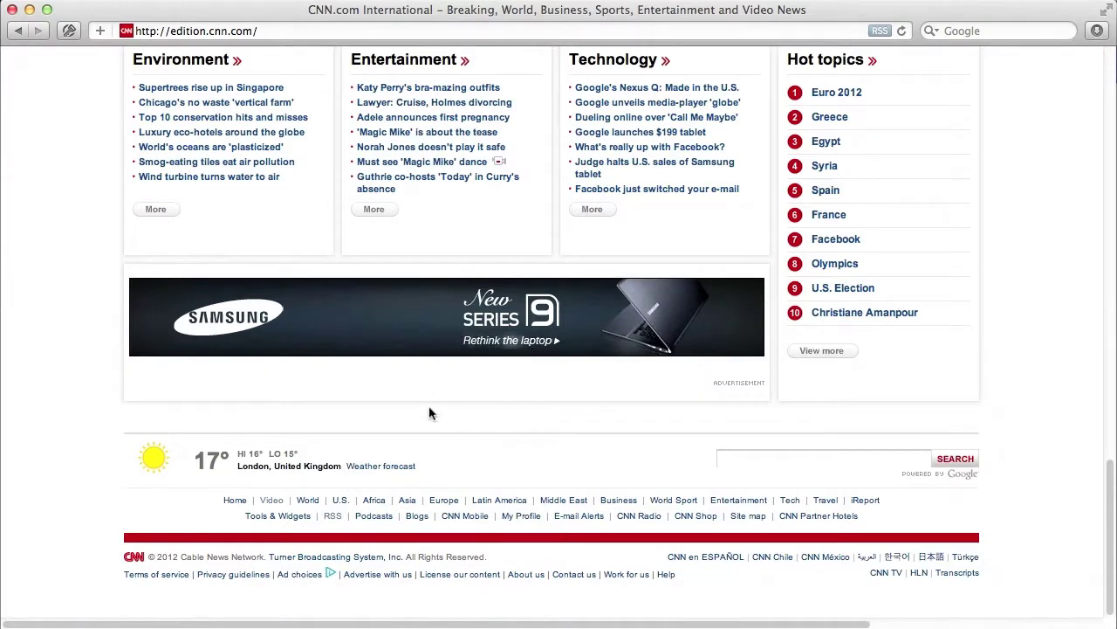
Step: Go to CNN's RSS feeds page and open the Top Stories feed
{"action": "left_click", "coordinate": [334, 516]}
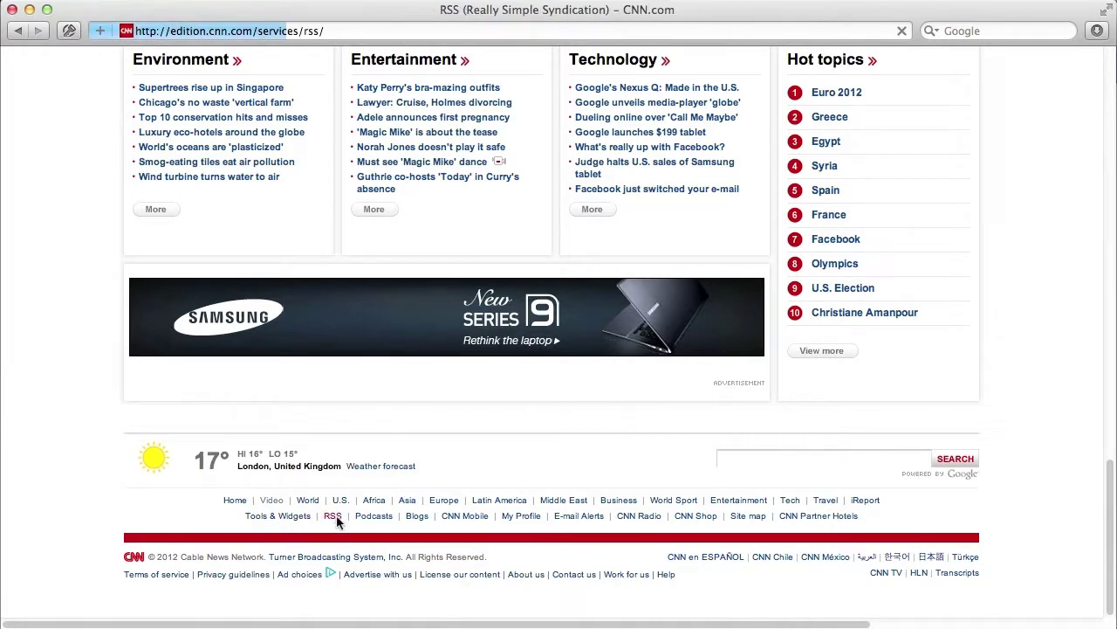
{"action": "scroll", "coordinate": [411, 408], "scroll_direction": "down", "scroll_amount": 5}
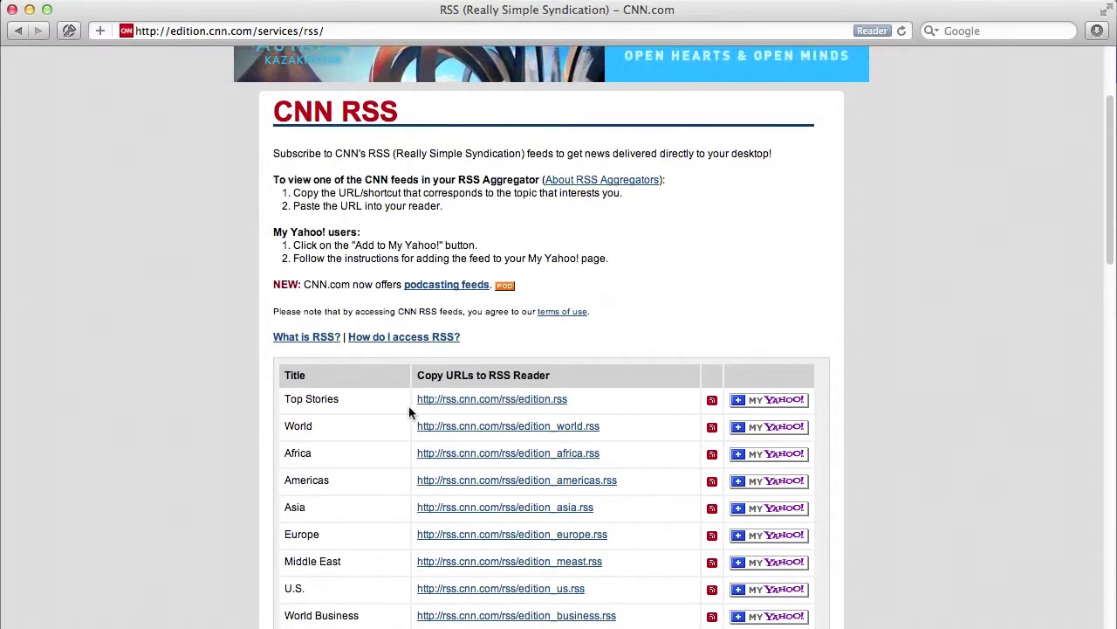
{"action": "scroll", "coordinate": [405, 340], "scroll_direction": "down", "scroll_amount": 1}
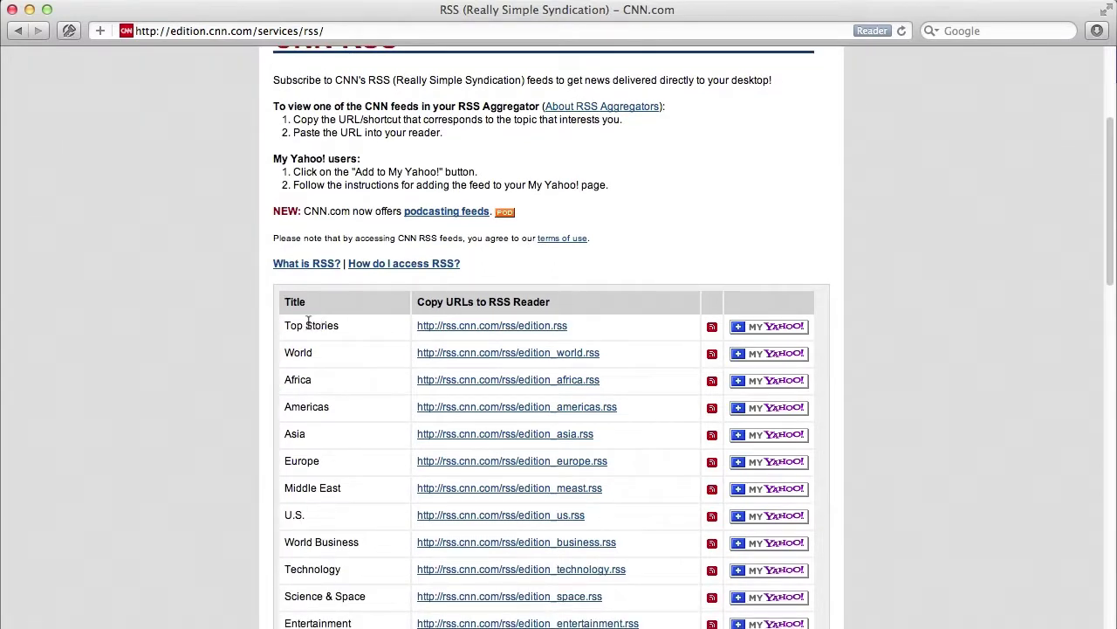
{"action": "left_click_drag", "start_coordinate": [291, 324], "coordinate": [346, 323]}
{"action": "left_click", "coordinate": [345, 323]}
{"action": "left_click", "coordinate": [467, 335]}
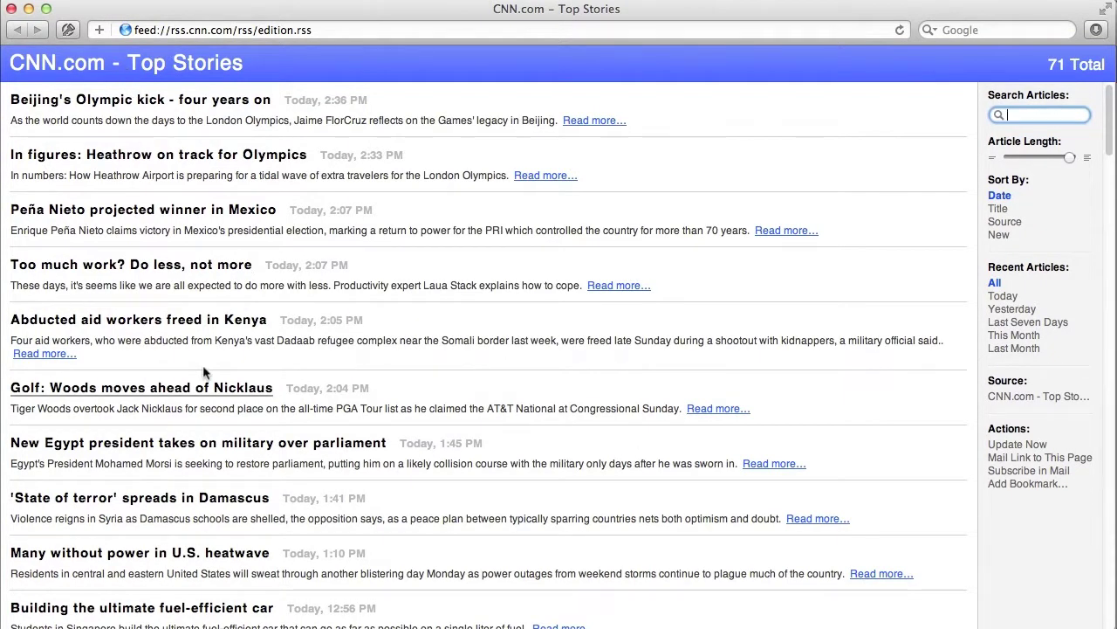
Step: Copy the Top Stories feed address from Safari's address bar
{"action": "left_click", "coordinate": [282, 29]}
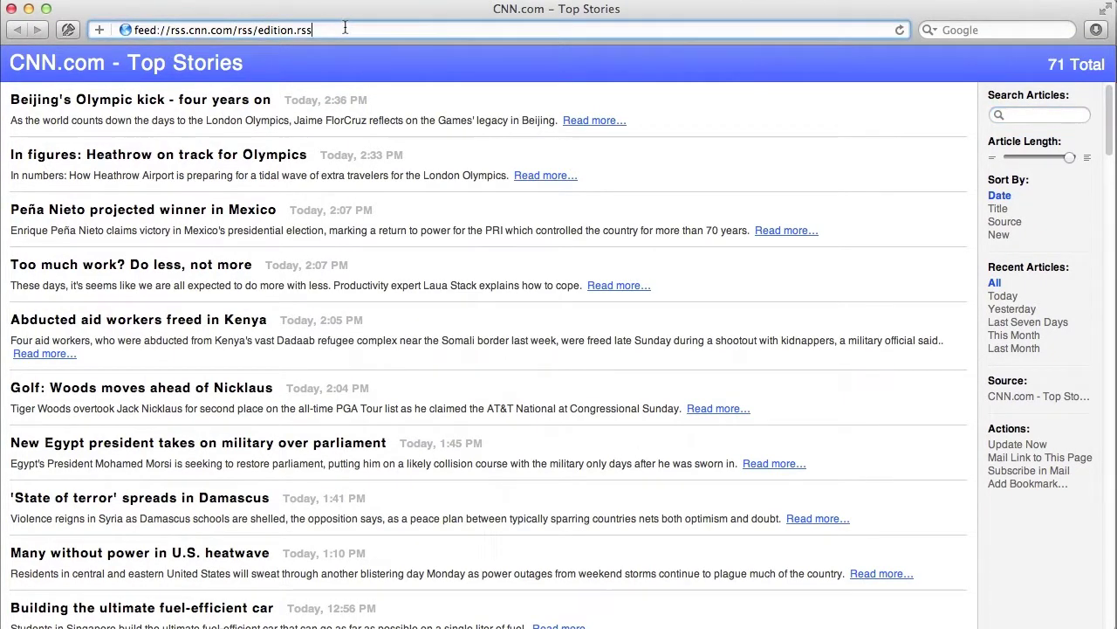
{"action": "left_click_drag", "start_coordinate": [345, 27], "coordinate": [86, 27]}
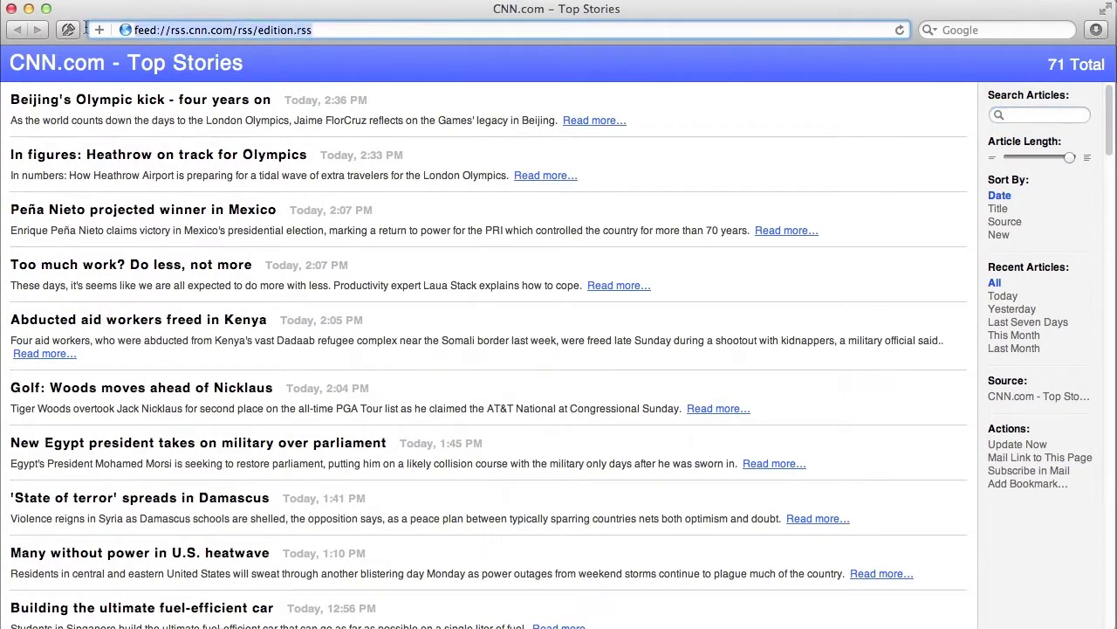
{"action": "right_click", "coordinate": [247, 28]}
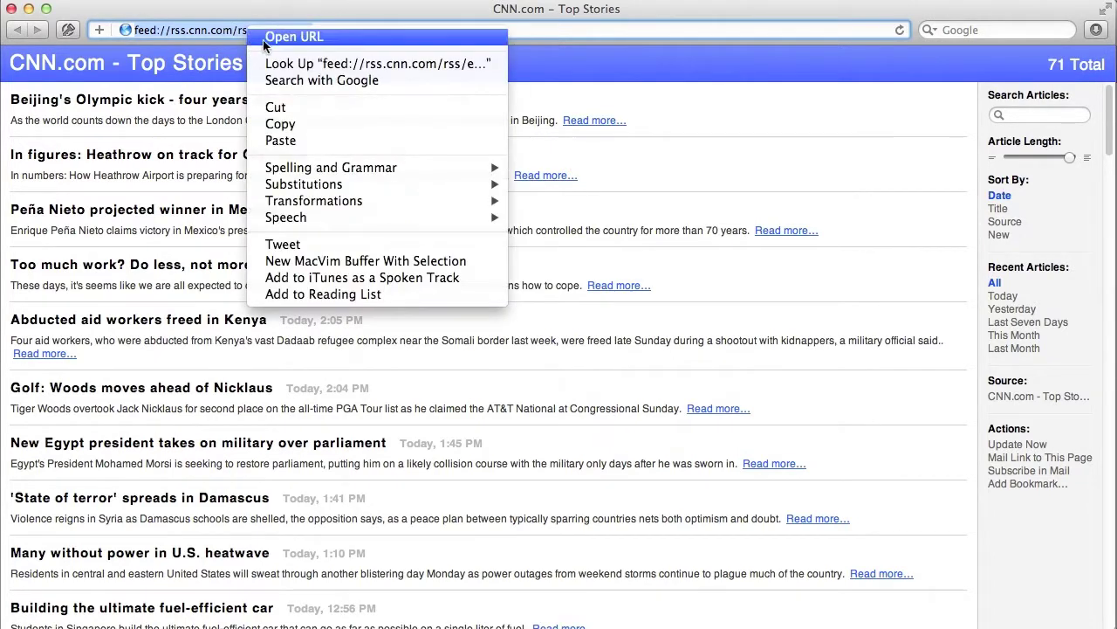
{"action": "left_click", "coordinate": [279, 125]}
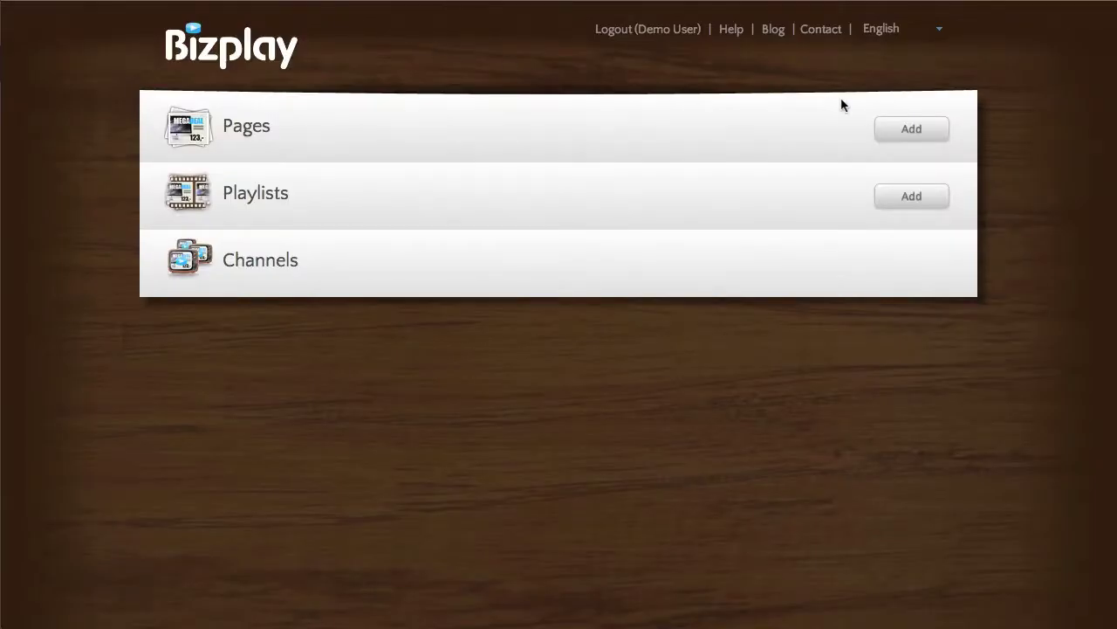
Step: Create a new blank Untitled page and open it for editing
{"action": "left_click", "coordinate": [915, 131]}
{"action": "left_click", "coordinate": [905, 170]}
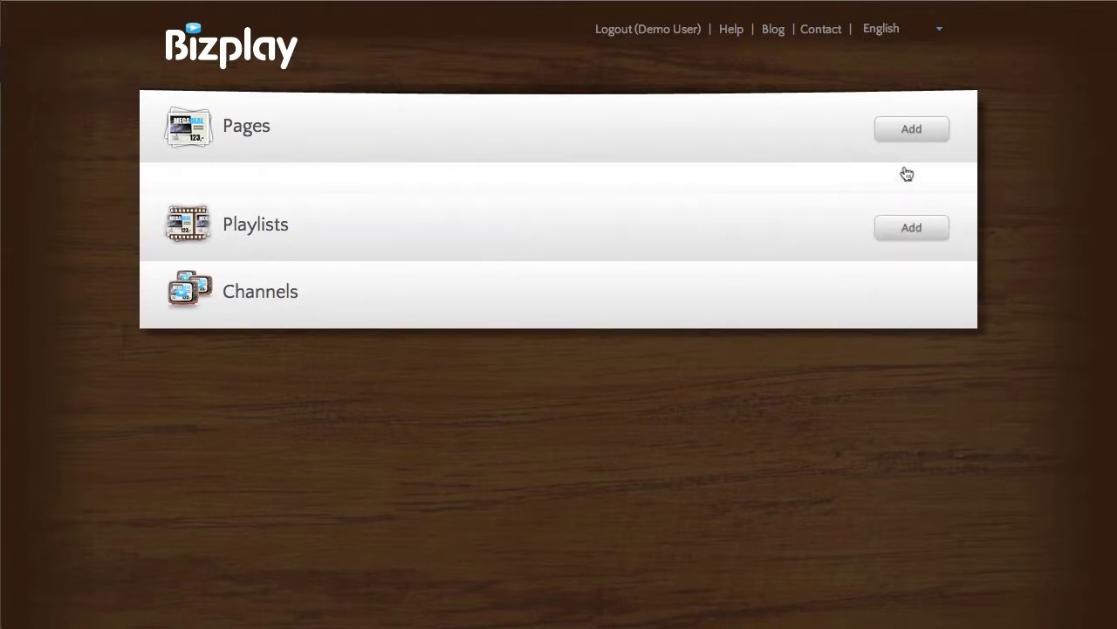
{"action": "left_click", "coordinate": [239, 228]}
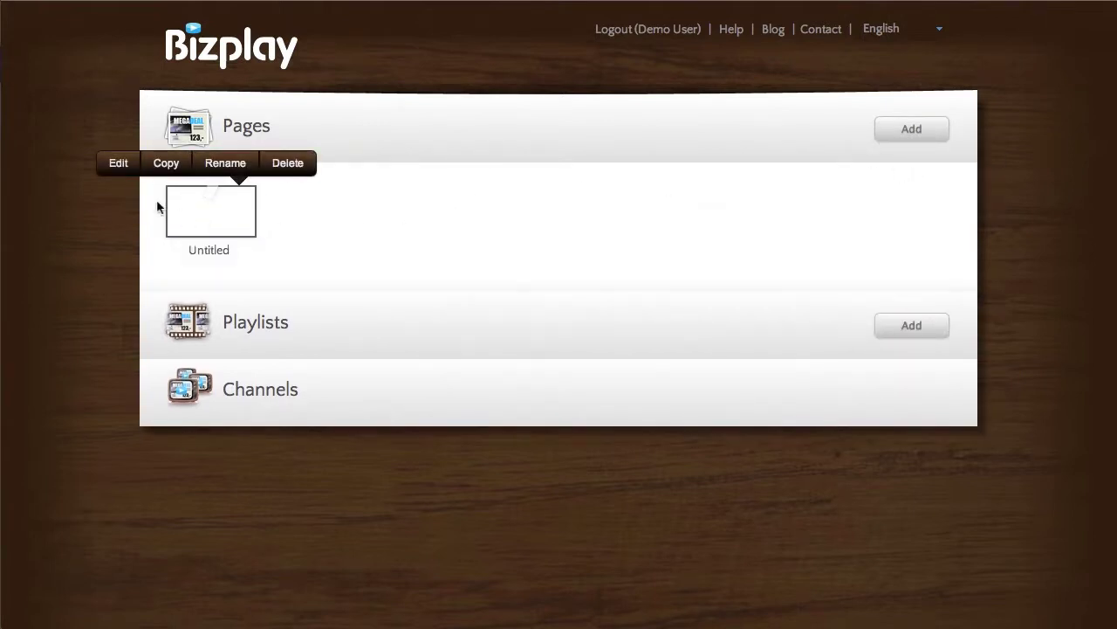
{"action": "left_click", "coordinate": [121, 165]}
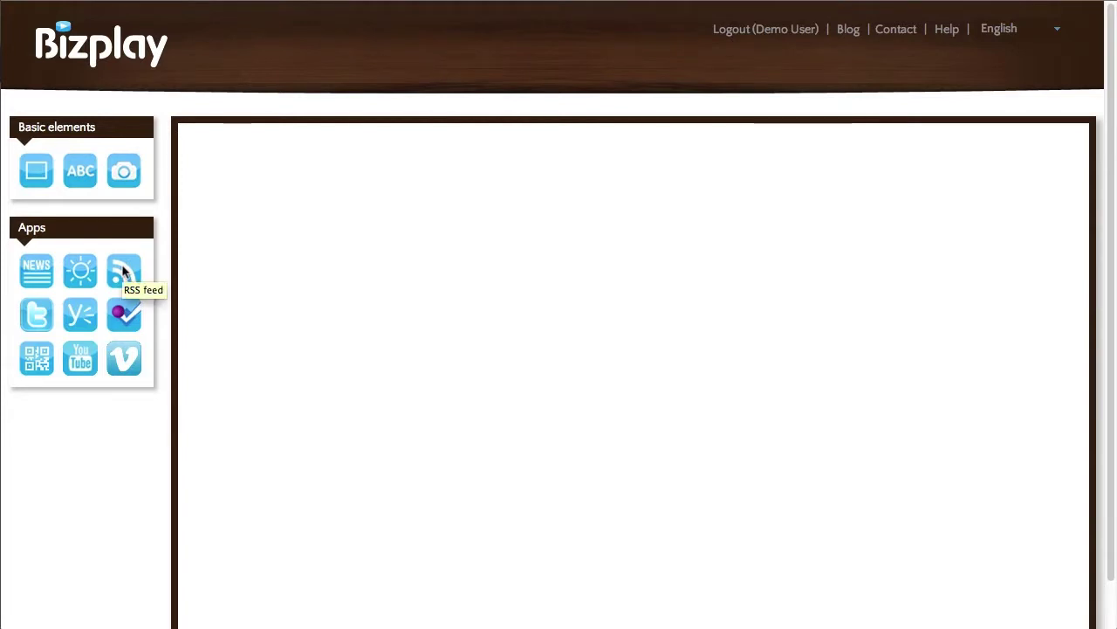
Step: Place an RSS feed element, paste the CNN Top Stories address, and load its headlines
{"action": "left_click_drag", "start_coordinate": [123, 269], "coordinate": [281, 197]}
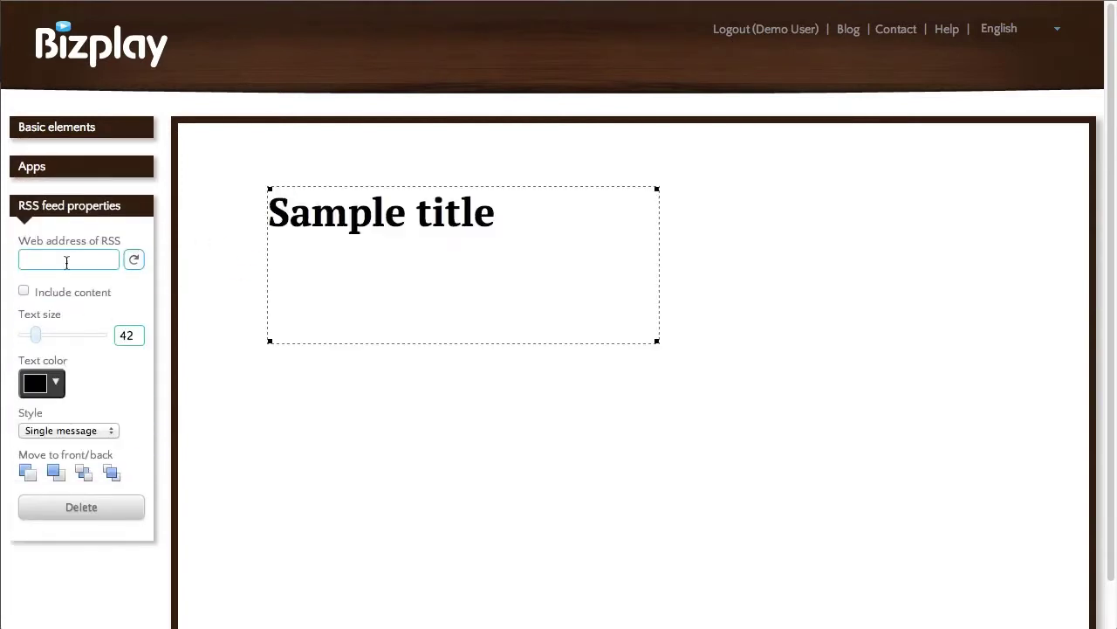
{"action": "right_click", "coordinate": [67, 261]}
{"action": "left_click", "coordinate": [102, 305]}
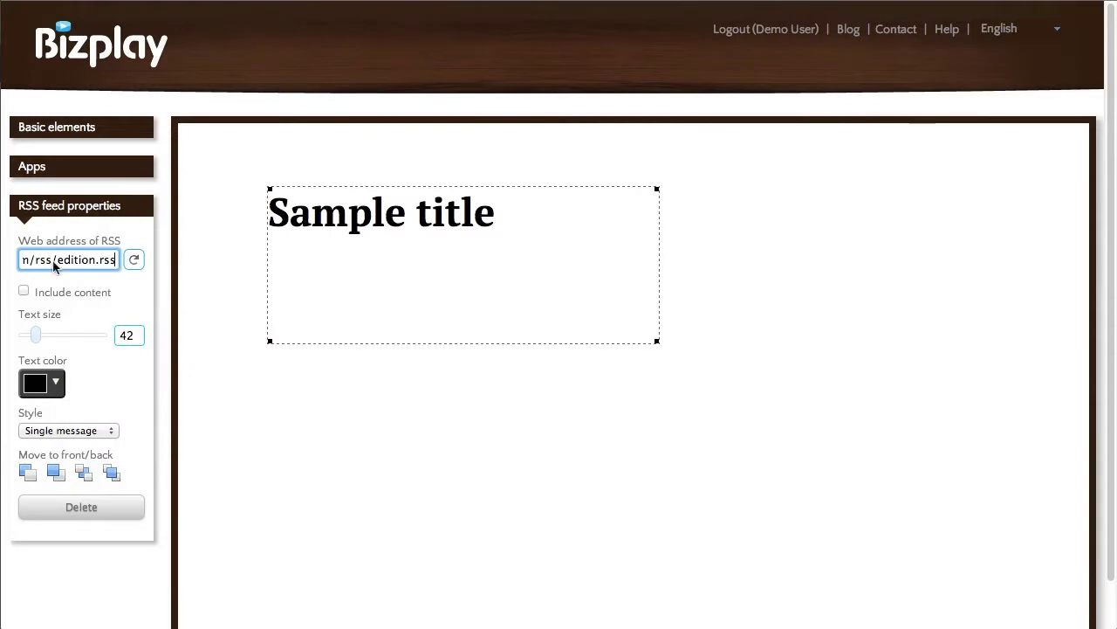
{"action": "left_click", "coordinate": [133, 260]}
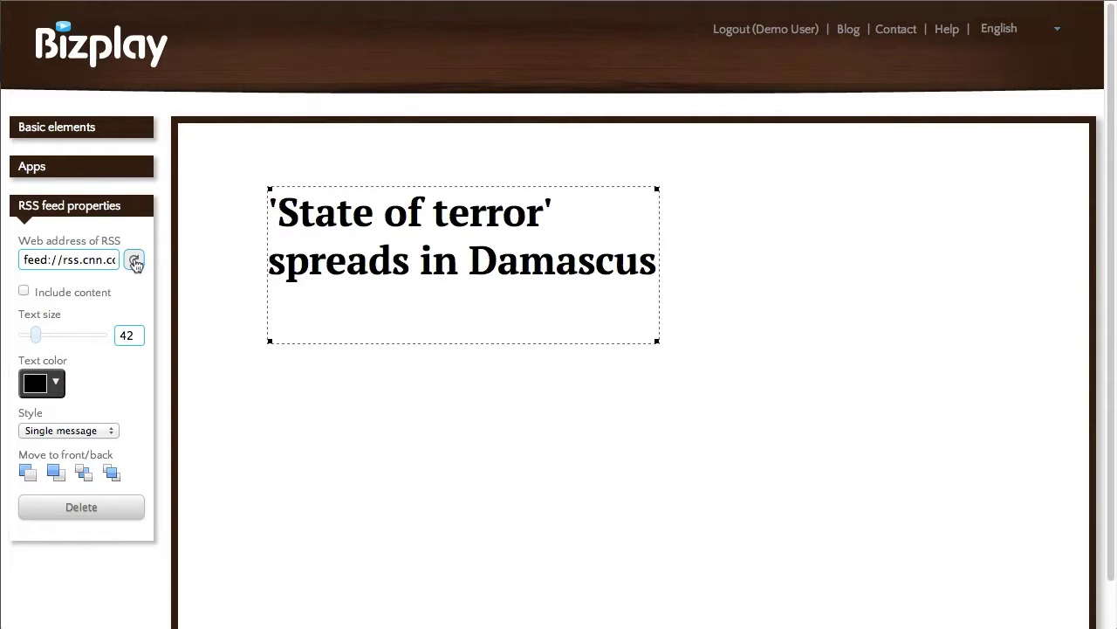
Step: Stretch the CNN RSS box across the page, include article content, and reload the feed
{"action": "left_click", "coordinate": [134, 261]}
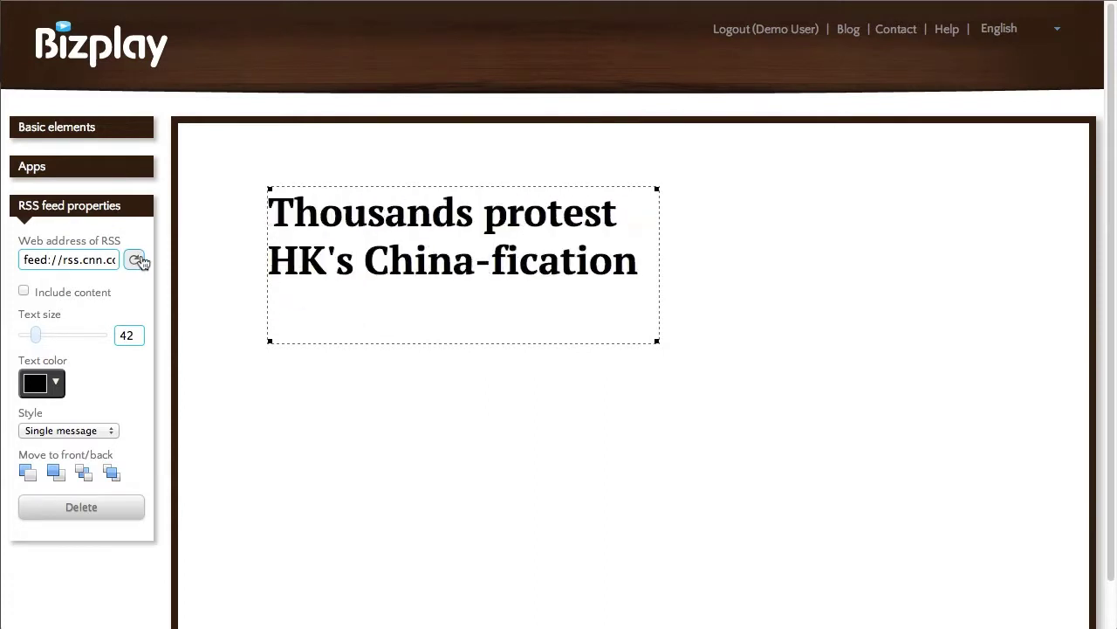
{"action": "left_click_drag", "start_coordinate": [657, 343], "coordinate": [891, 573]}
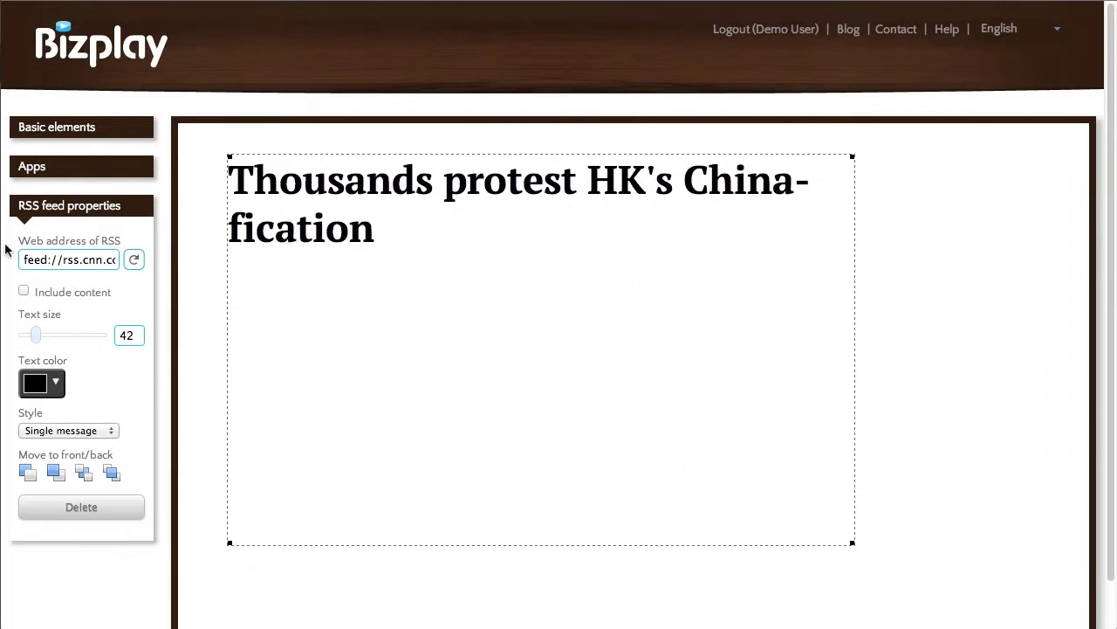
{"action": "left_click", "coordinate": [24, 291]}
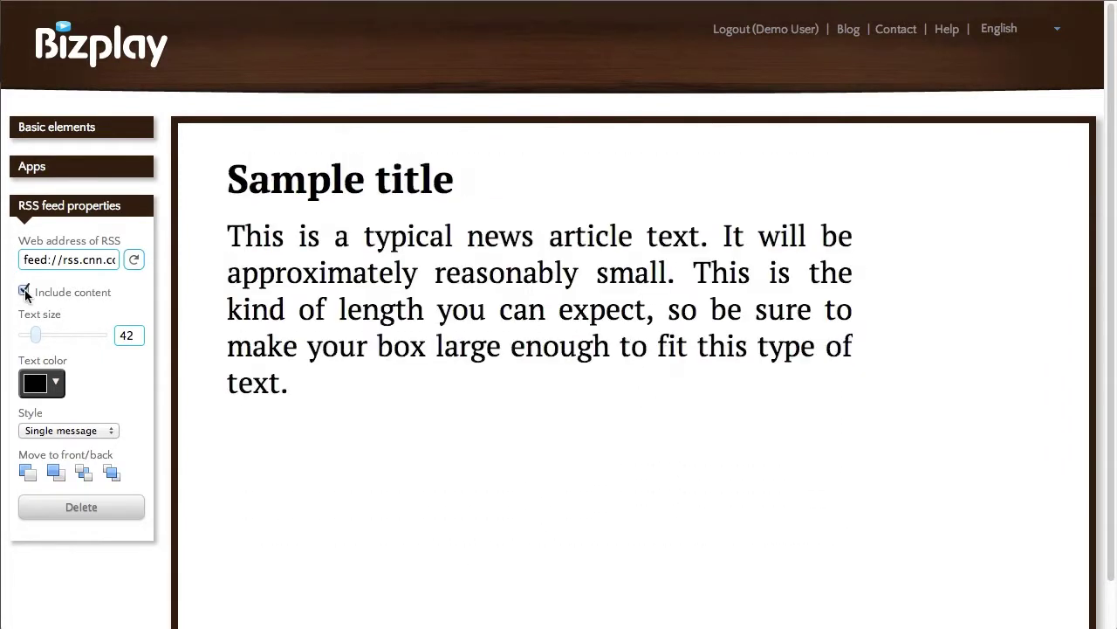
{"action": "left_click", "coordinate": [134, 261]}
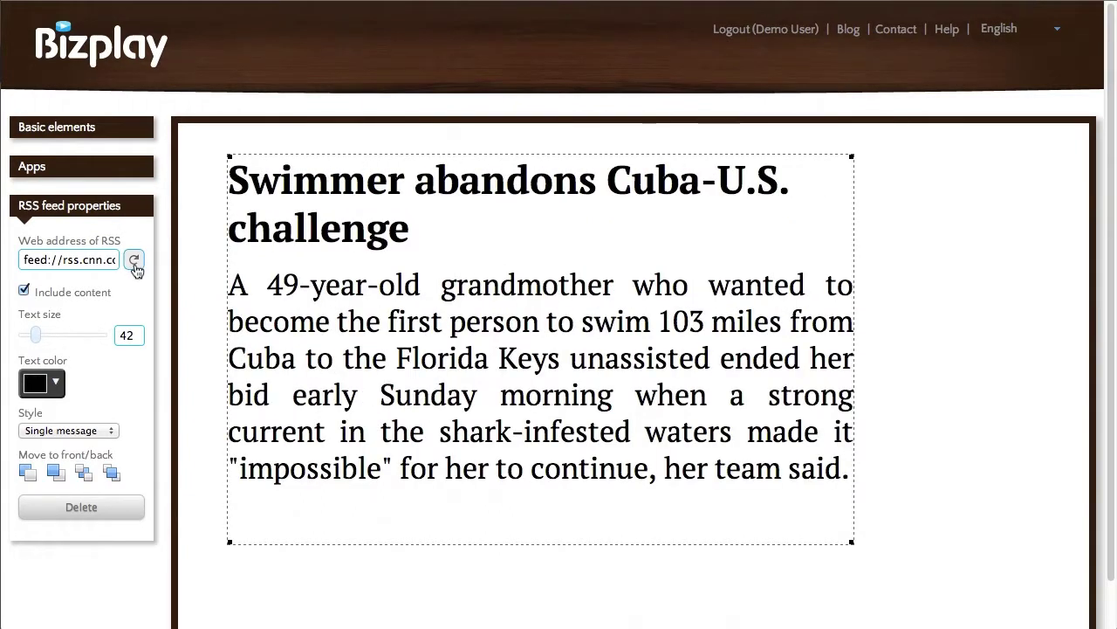
{"action": "scroll", "coordinate": [320, 497], "scroll_direction": "down", "scroll_amount": 2}
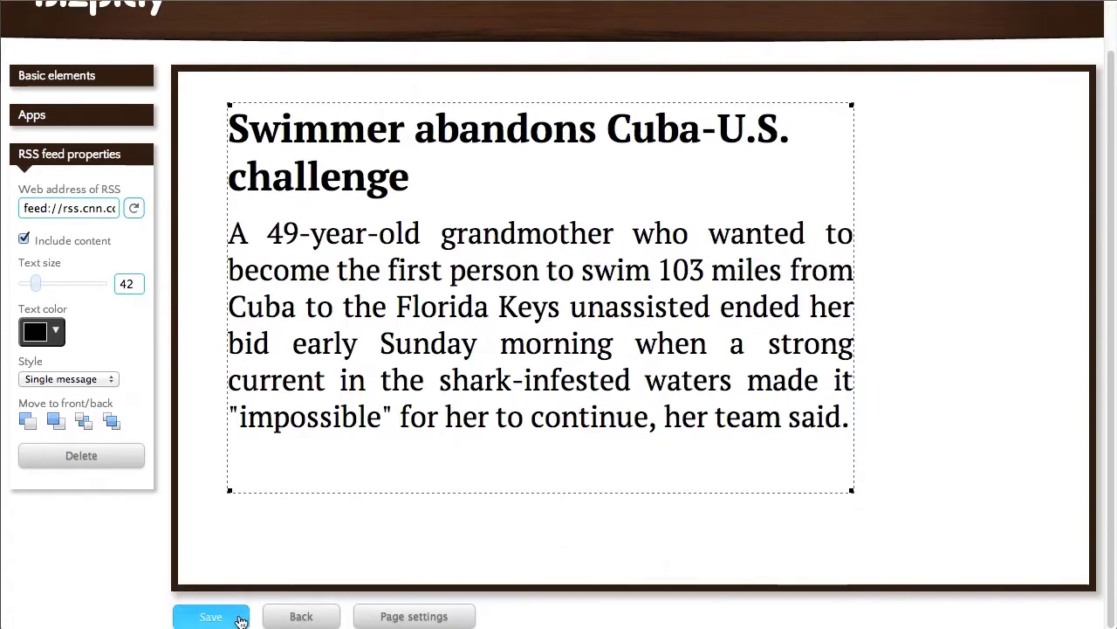
Step: Save the RSS page, go back to the dashboard, and add a new playlist
{"action": "left_click", "coordinate": [212, 613]}
{"action": "left_click", "coordinate": [297, 616]}
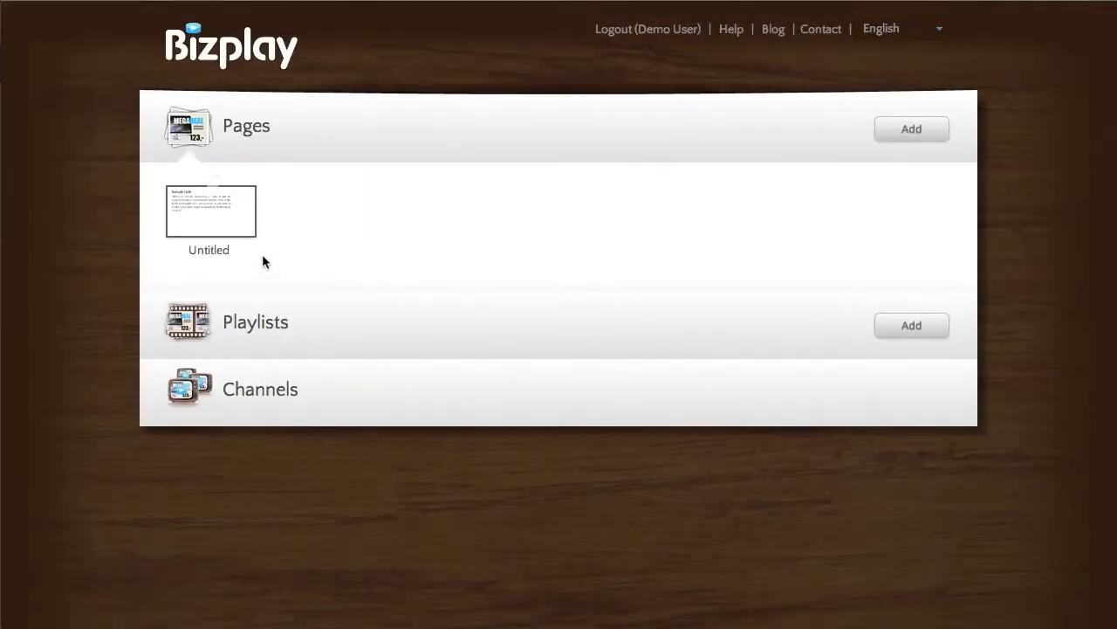
{"action": "left_click", "coordinate": [908, 325]}
Step: Put the Untitled RSS page into the playlist with a 4-second duration
{"action": "left_click_drag", "start_coordinate": [179, 199], "coordinate": [202, 404]}
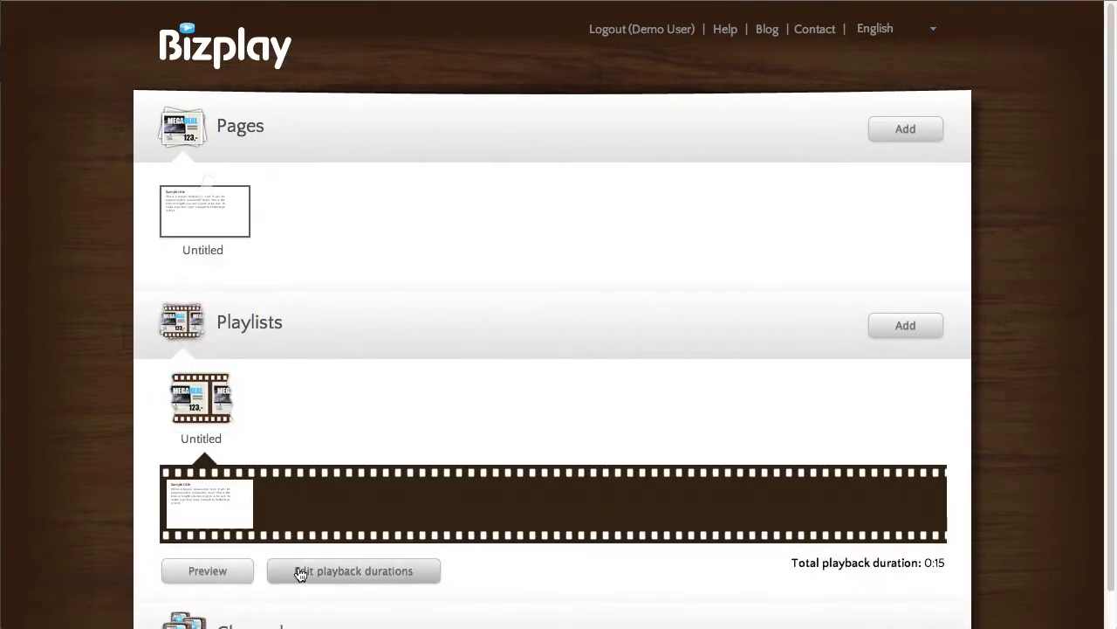
{"action": "left_click", "coordinate": [299, 571]}
{"action": "left_click", "coordinate": [209, 572]}
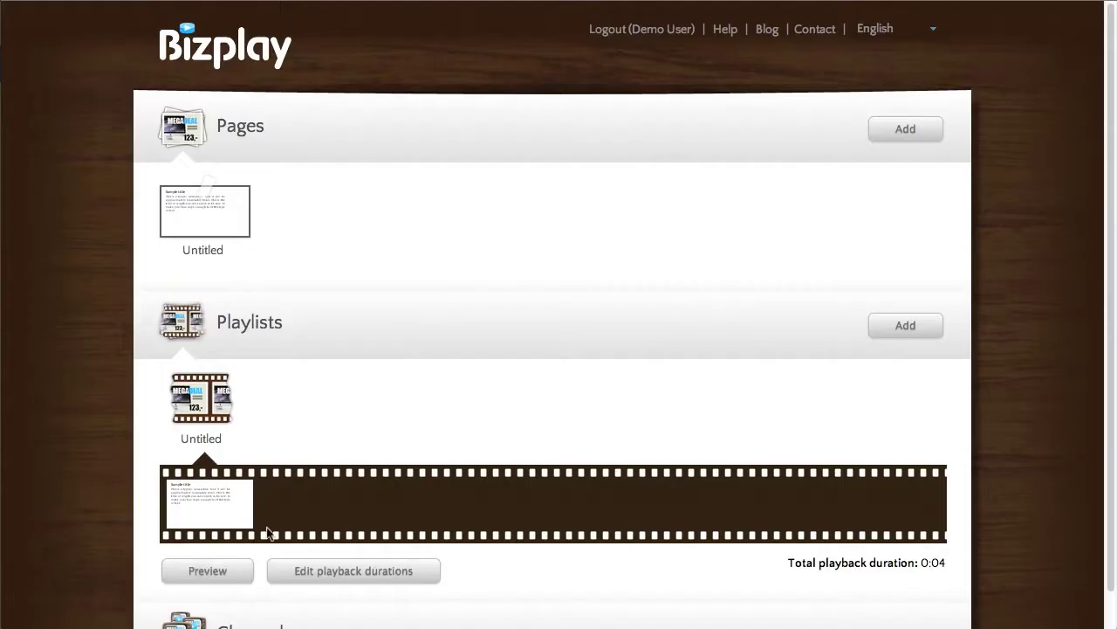
Step: Switch the CNN feed element to the Ticker style and reload its headlines
{"action": "left_click", "coordinate": [178, 208]}
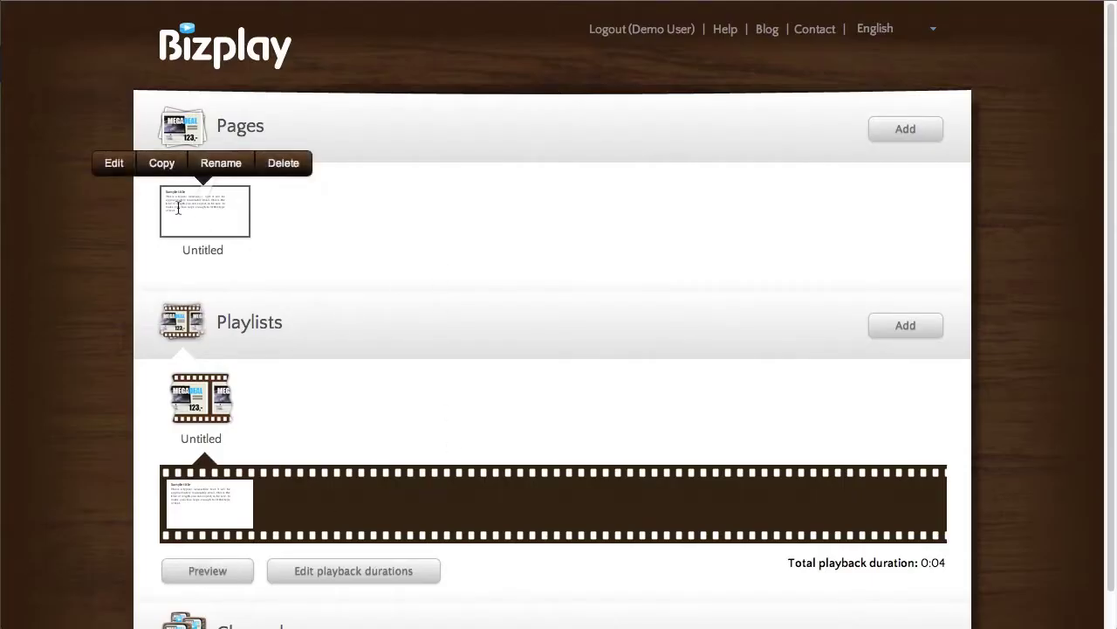
{"action": "left_click", "coordinate": [127, 171]}
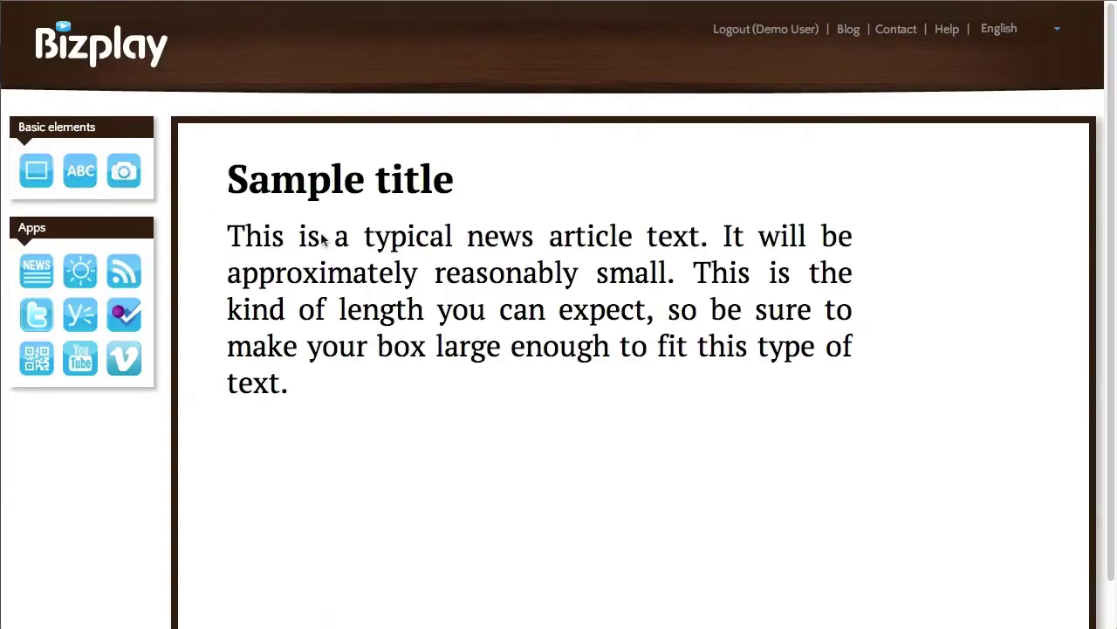
{"action": "left_click", "coordinate": [323, 240]}
{"action": "scroll", "coordinate": [294, 332], "scroll_direction": "down", "scroll_amount": 1}
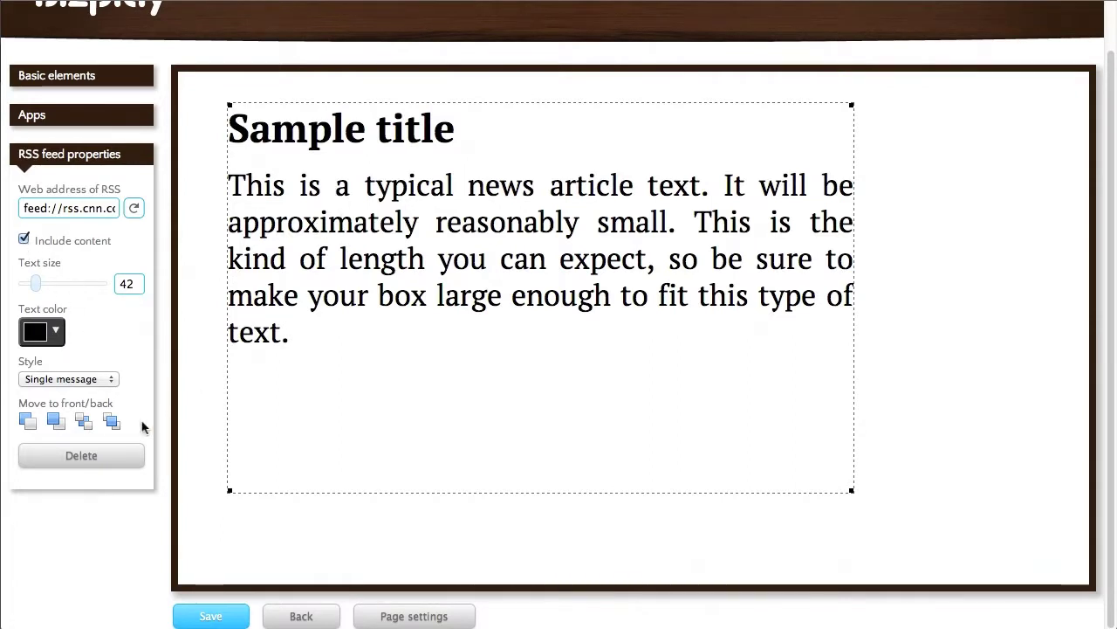
{"action": "left_click", "coordinate": [108, 381]}
{"action": "left_click", "coordinate": [106, 400]}
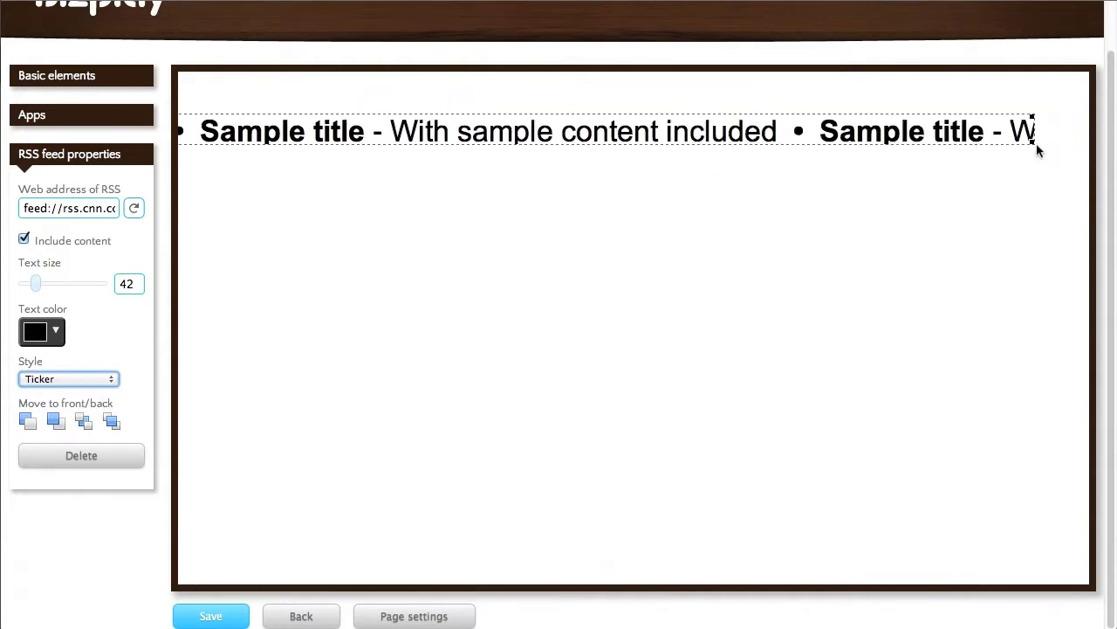
{"action": "left_click", "coordinate": [633, 336]}
{"action": "left_click", "coordinate": [269, 133]}
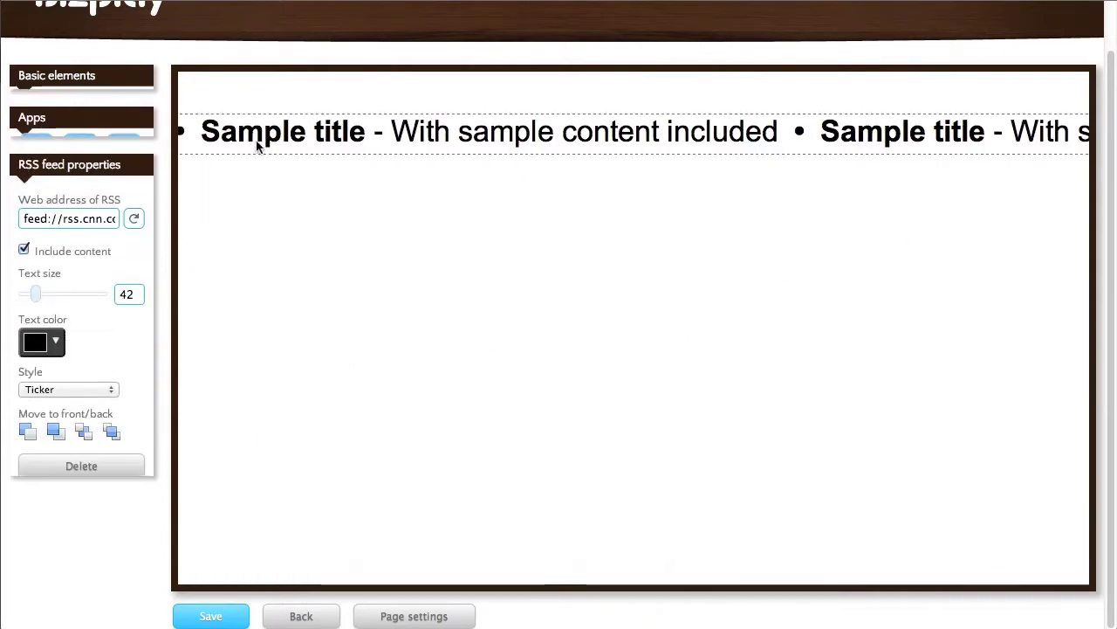
{"action": "left_click", "coordinate": [135, 208]}
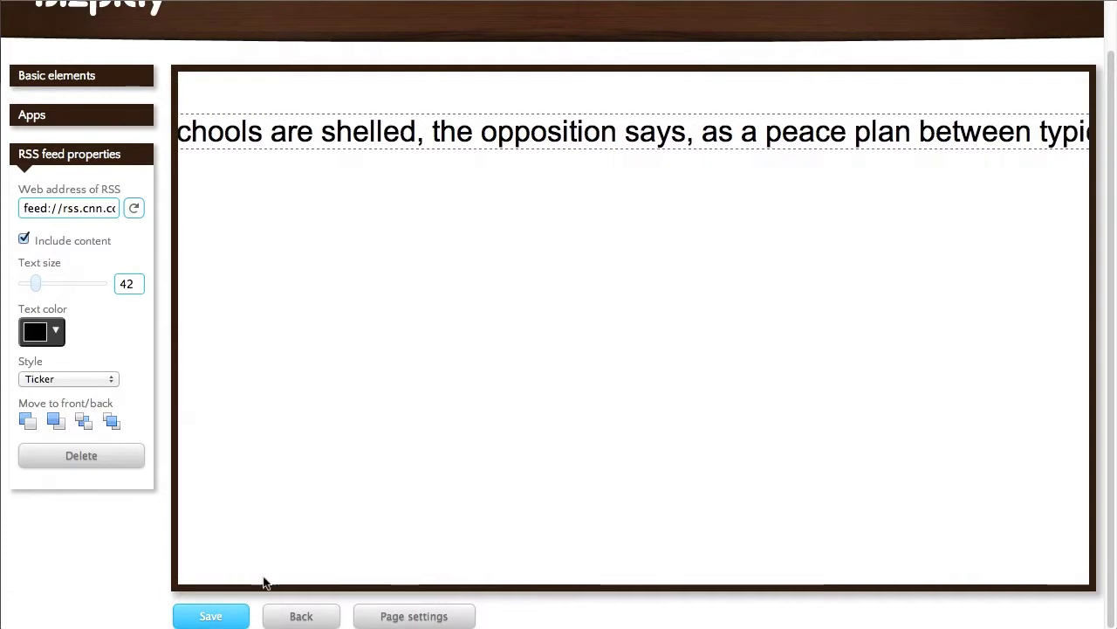
Step: Add a second RSS feed element and copy the New York traffic feed address
{"action": "left_click", "coordinate": [181, 224]}
{"action": "left_click_drag", "start_coordinate": [123, 196], "coordinate": [247, 334]}
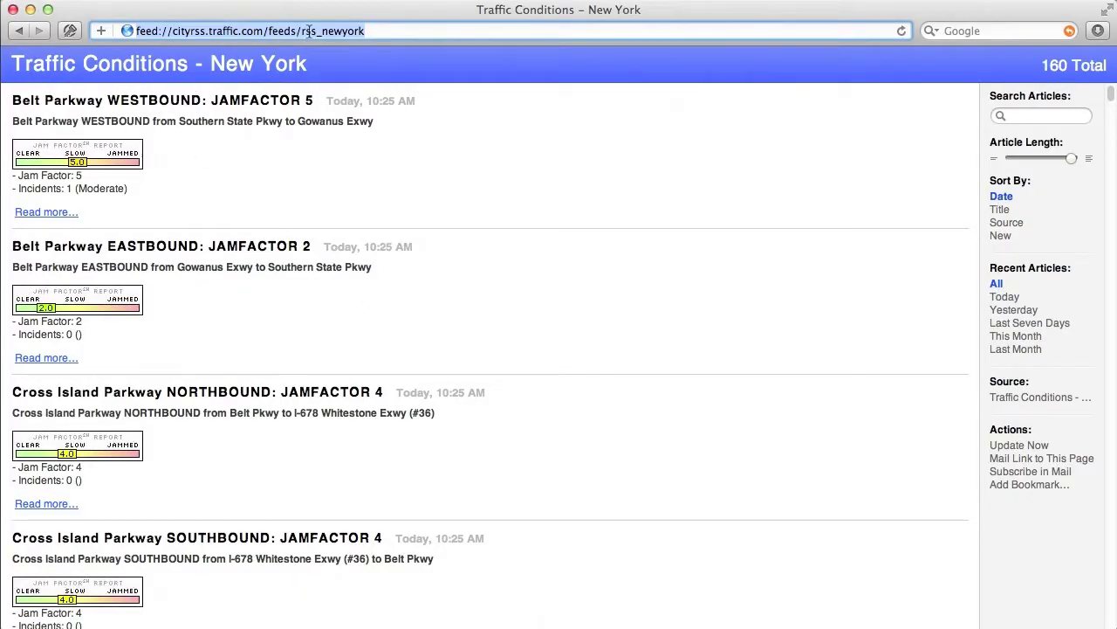
{"action": "right_click", "coordinate": [350, 23]}
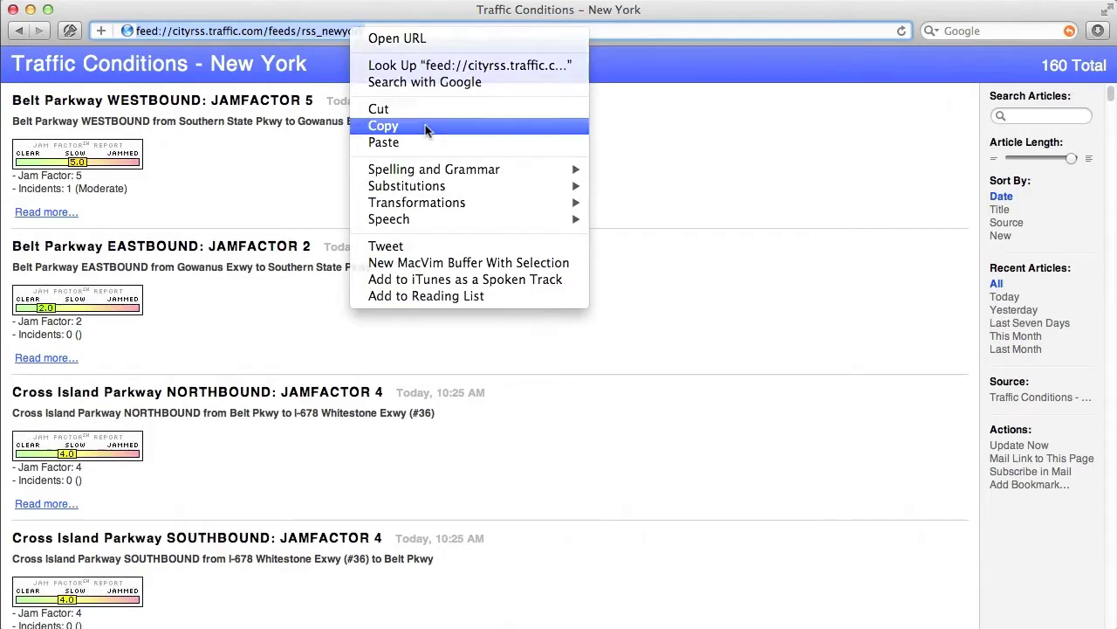
{"action": "left_click", "coordinate": [384, 122]}
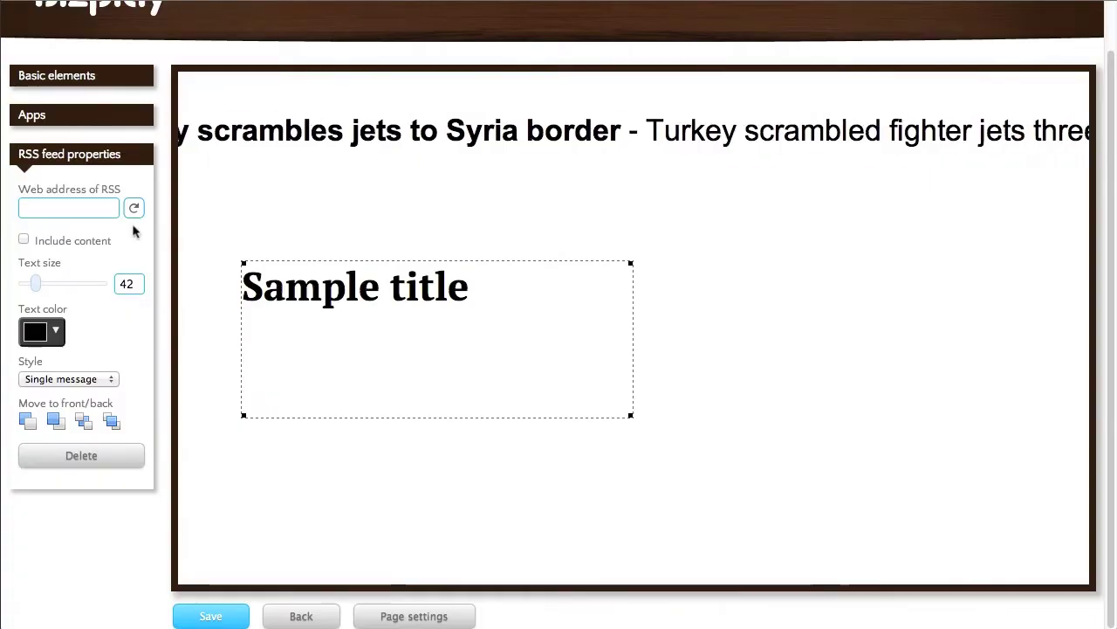
Step: Paste the traffic feed address into the second feed, include content, and set text size 61
{"action": "left_click", "coordinate": [110, 209]}
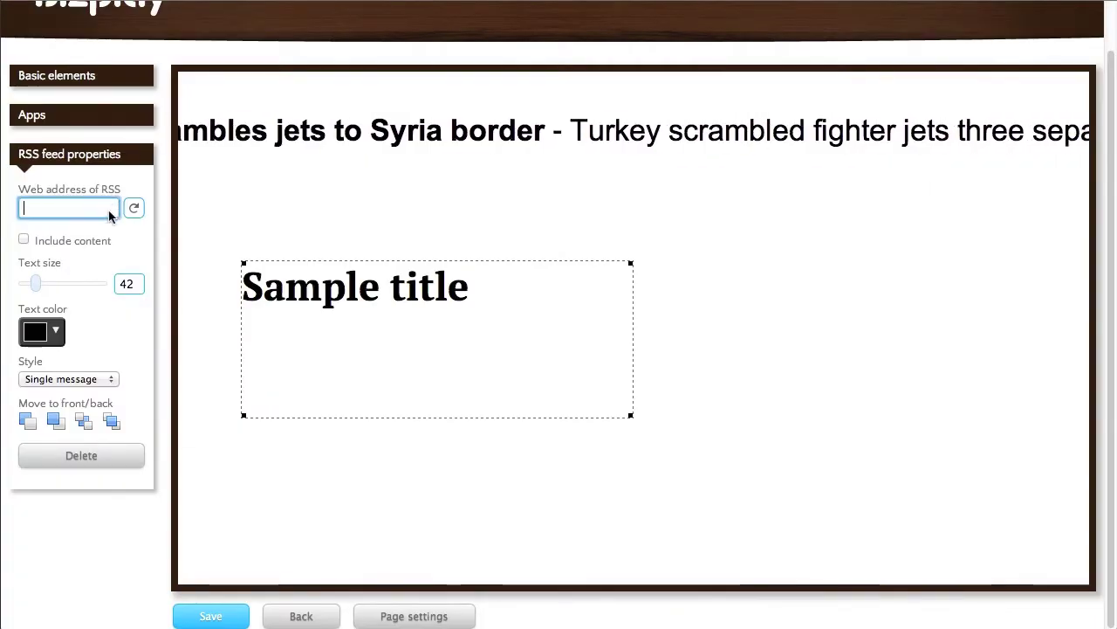
{"action": "right_click", "coordinate": [110, 209]}
{"action": "left_click", "coordinate": [143, 251]}
{"action": "left_click", "coordinate": [24, 239]}
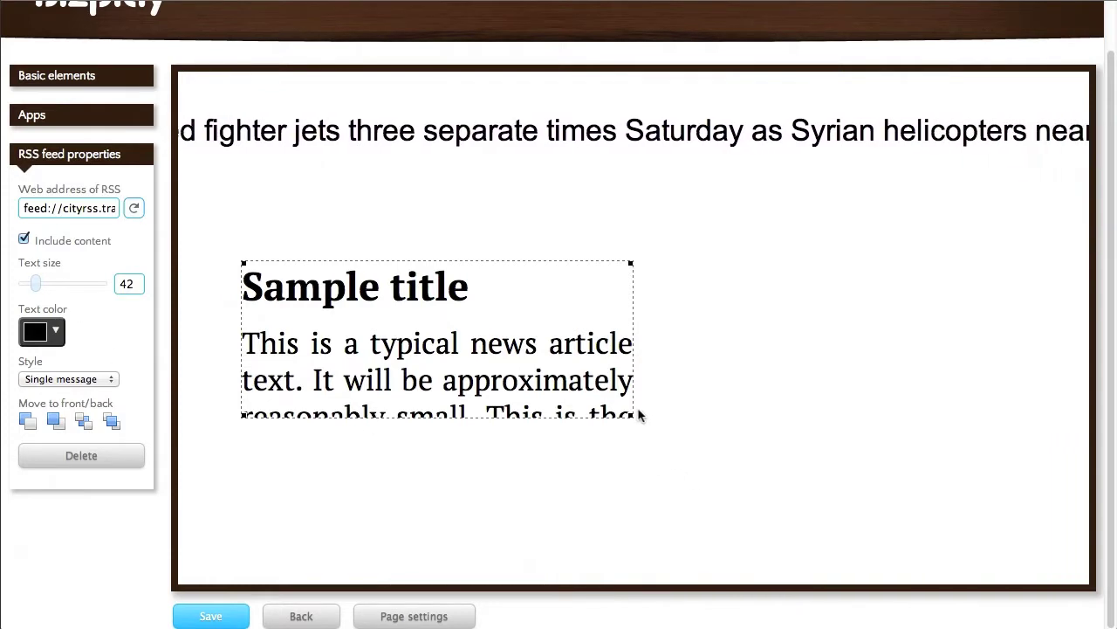
{"action": "left_click_drag", "start_coordinate": [35, 284], "coordinate": [48, 284]}
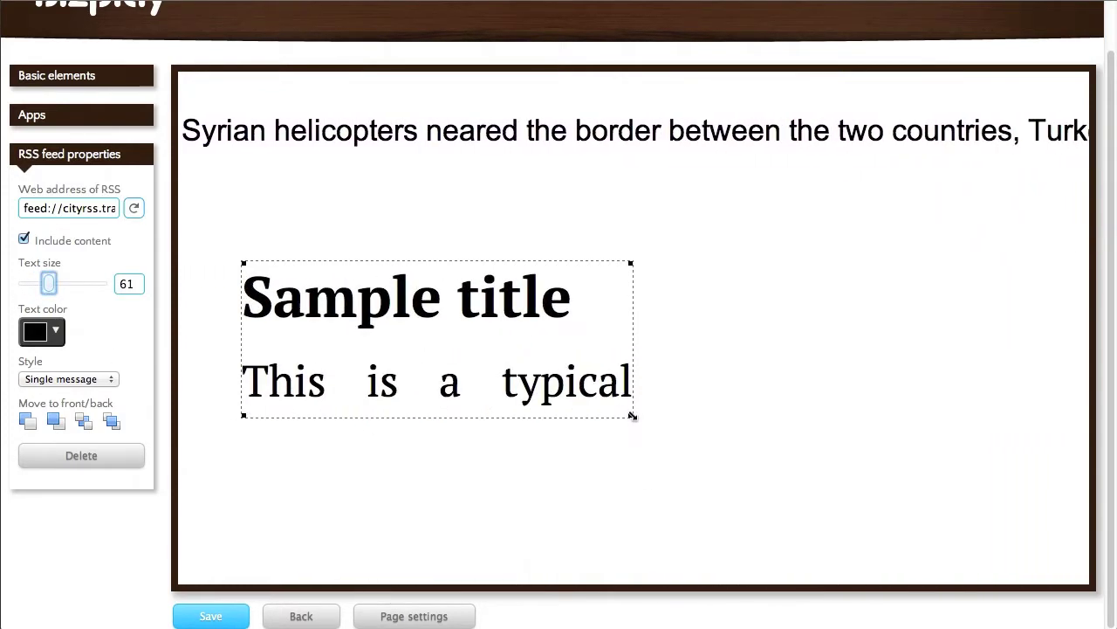
Step: Stretch the traffic feed across the stage and turn it into a scrolling ticker
{"action": "left_click_drag", "start_coordinate": [635, 419], "coordinate": [1104, 342]}
{"action": "left_click_drag", "start_coordinate": [975, 322], "coordinate": [930, 327]}
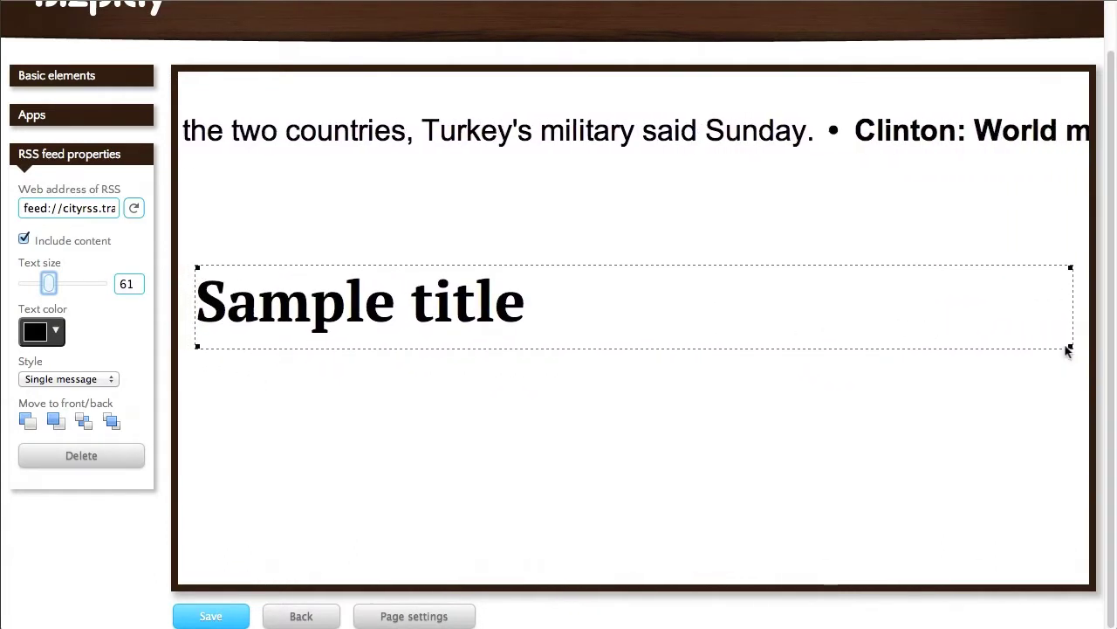
{"action": "left_click_drag", "start_coordinate": [1072, 346], "coordinate": [1100, 345]}
{"action": "left_click_drag", "start_coordinate": [1039, 311], "coordinate": [1023, 313]}
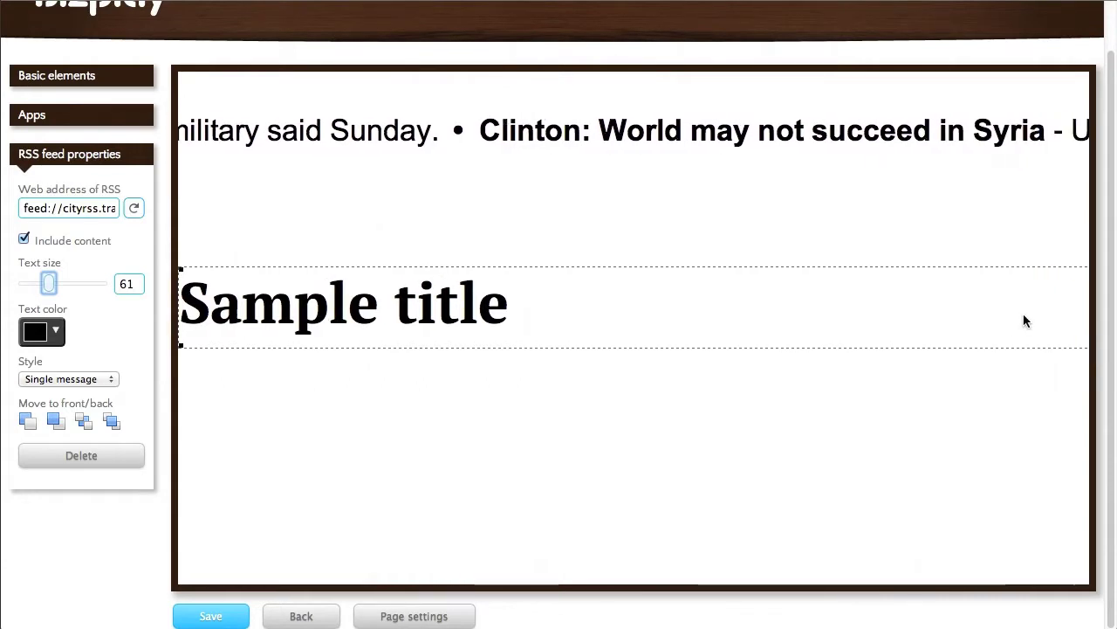
{"action": "left_click", "coordinate": [134, 208]}
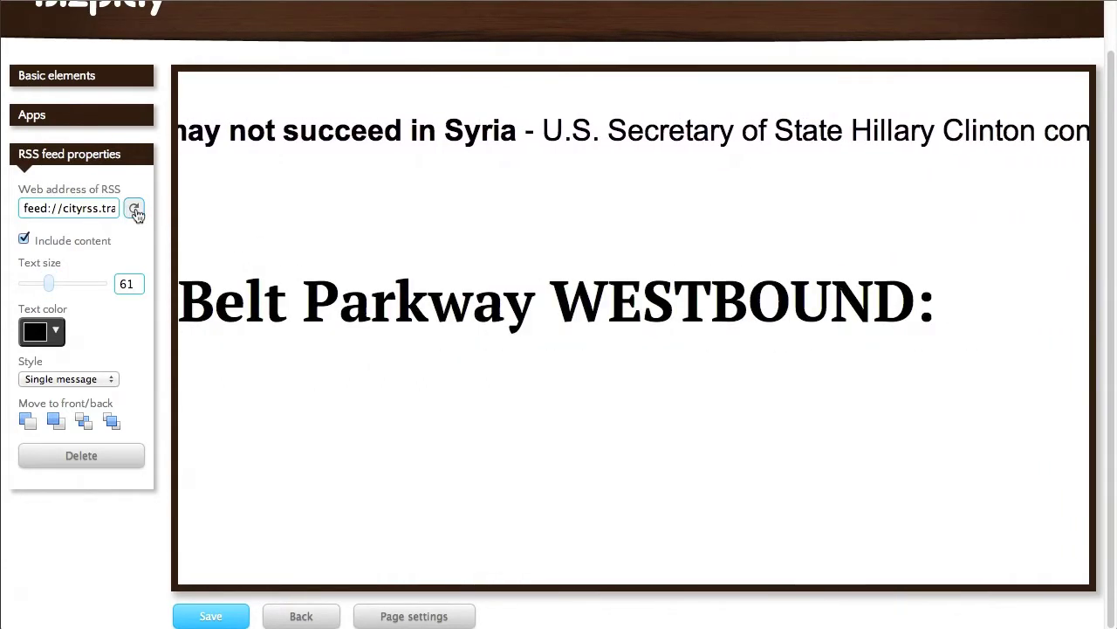
{"action": "left_click", "coordinate": [79, 379]}
{"action": "left_click", "coordinate": [79, 393]}
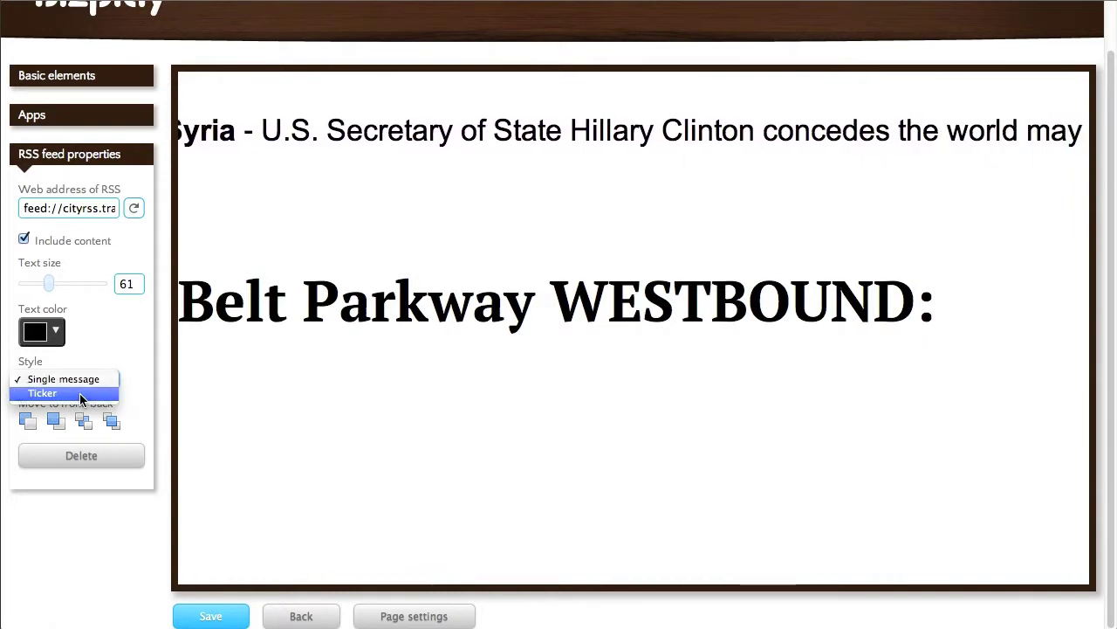
{"action": "left_click", "coordinate": [133, 210]}
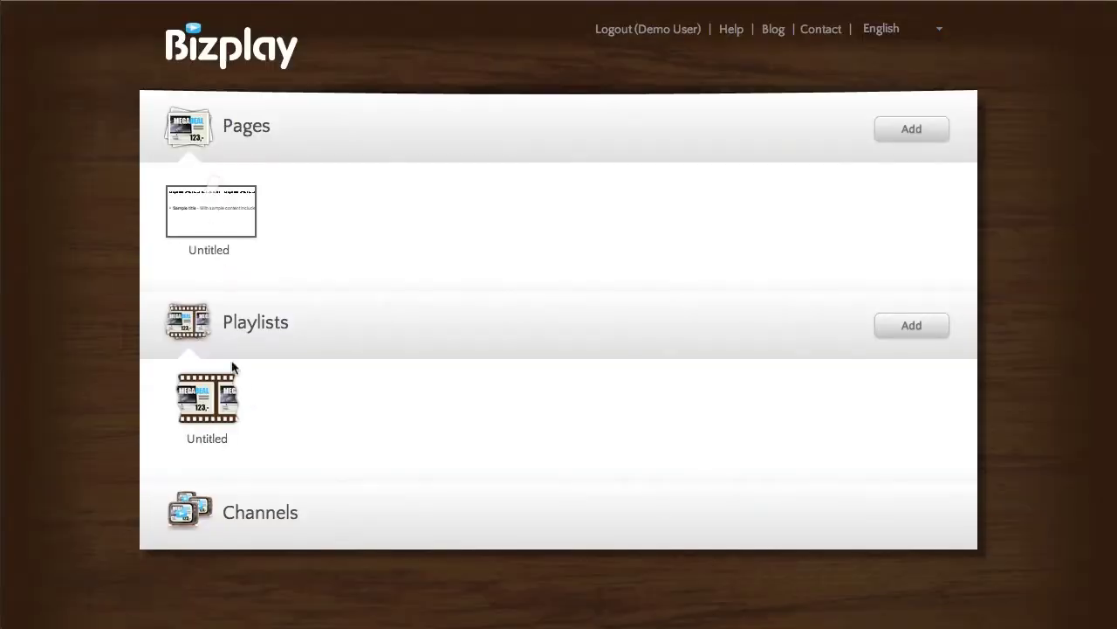
{"action": "left_click", "coordinate": [168, 387]}
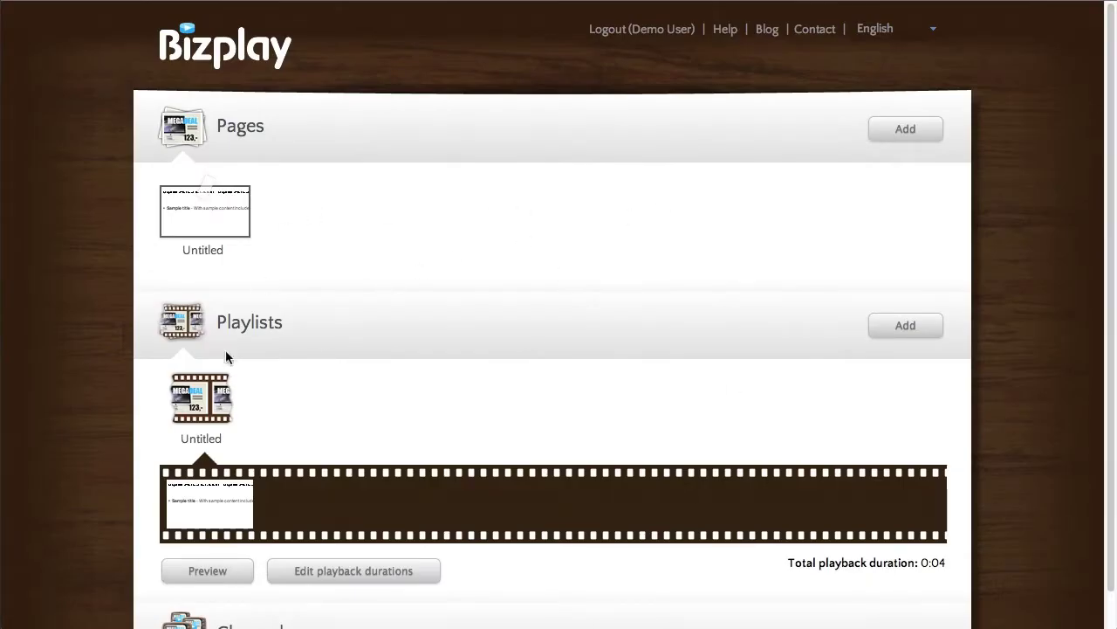
{"action": "left_click", "coordinate": [218, 389]}
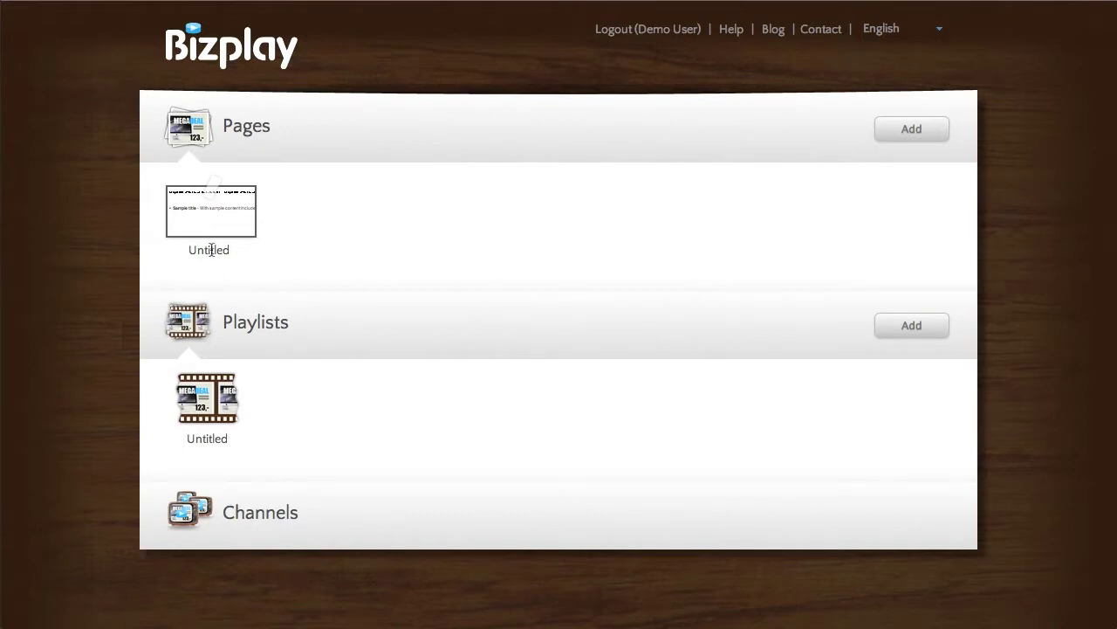
Step: Add a blank page that uses the ticker page as its background
{"action": "left_click", "coordinate": [912, 129]}
{"action": "left_click", "coordinate": [915, 166]}
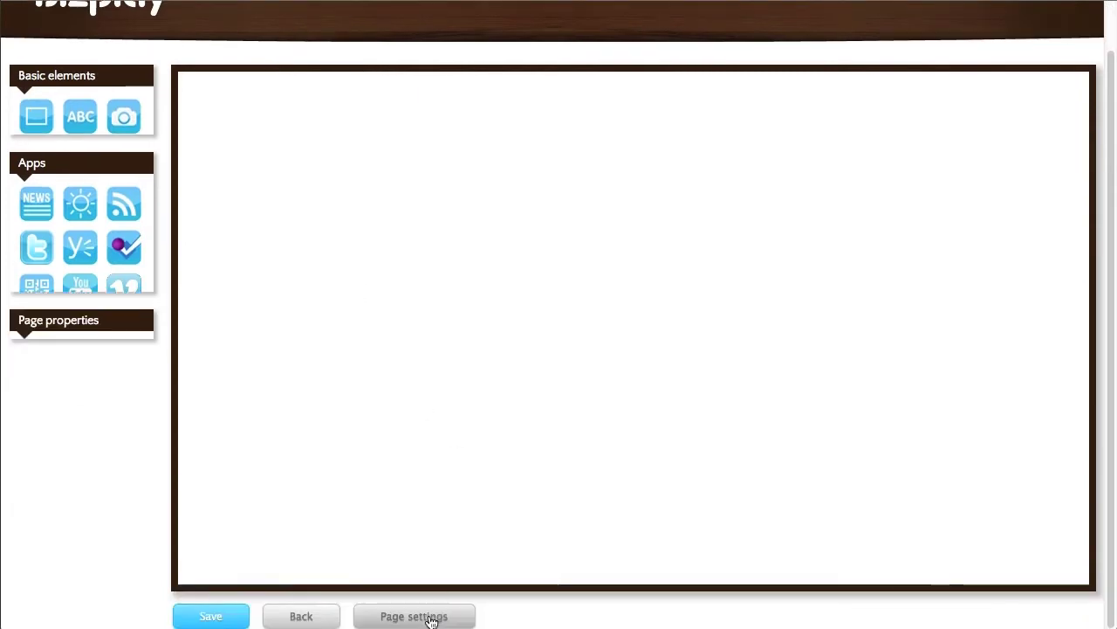
{"action": "left_click", "coordinate": [45, 231]}
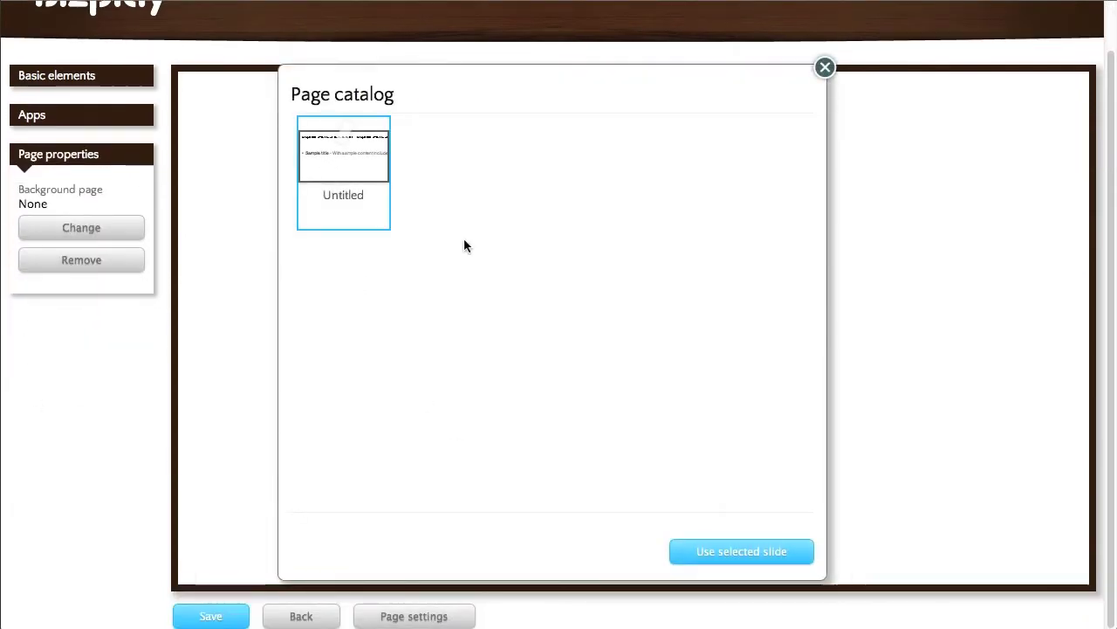
{"action": "left_click", "coordinate": [788, 556]}
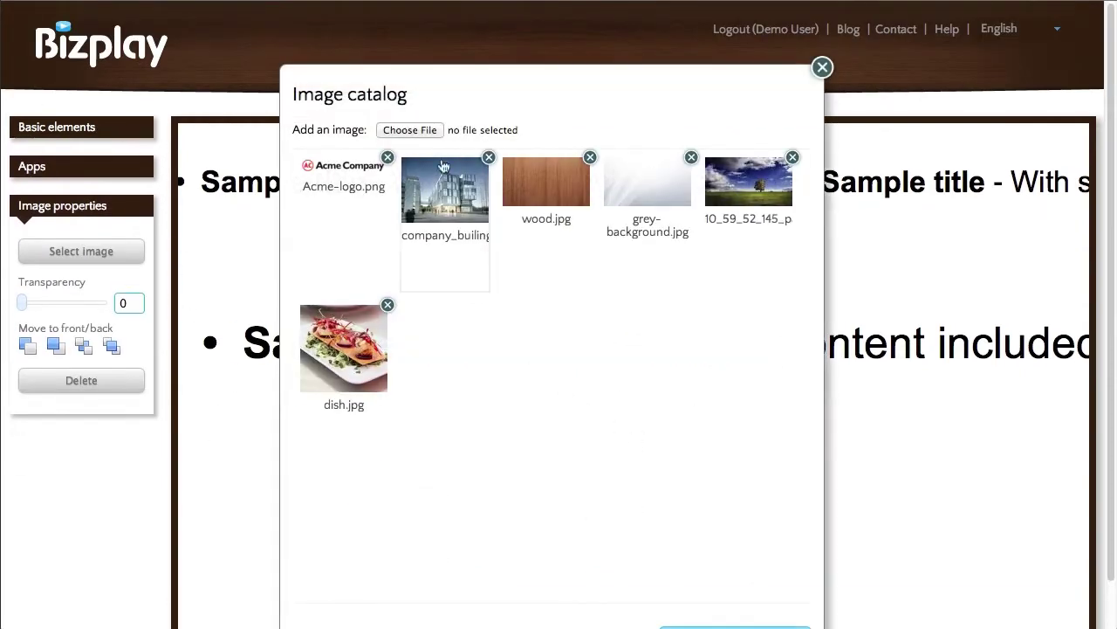
Step: Put the office building photo into the image element and save the page
{"action": "left_click", "coordinate": [443, 166]}
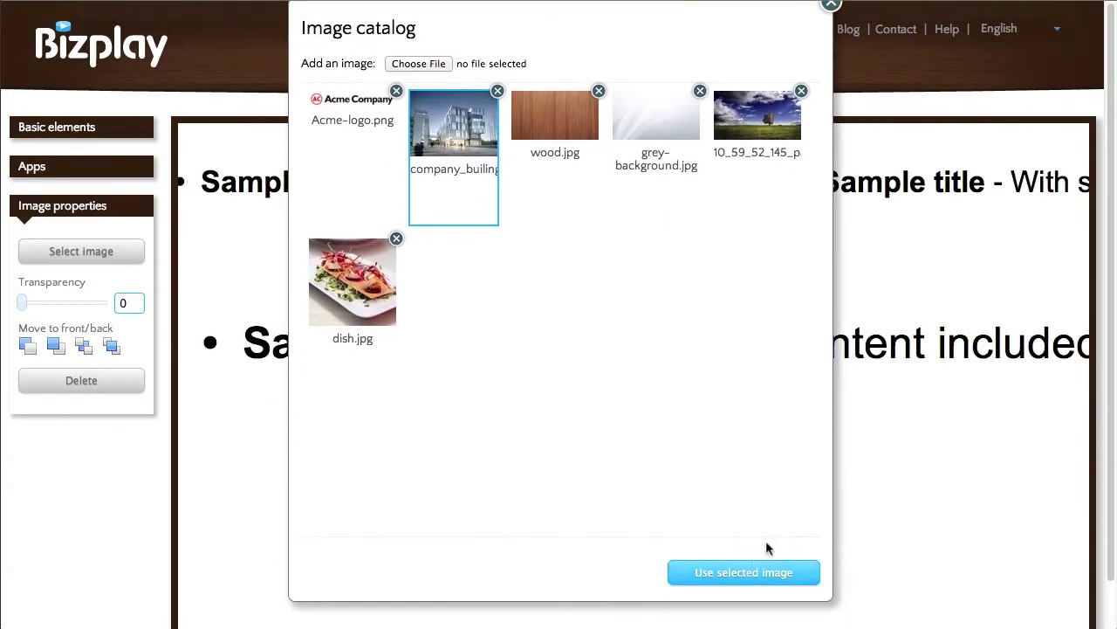
{"action": "left_click", "coordinate": [772, 572]}
{"action": "scroll", "coordinate": [770, 524], "scroll_direction": "down", "scroll_amount": 1}
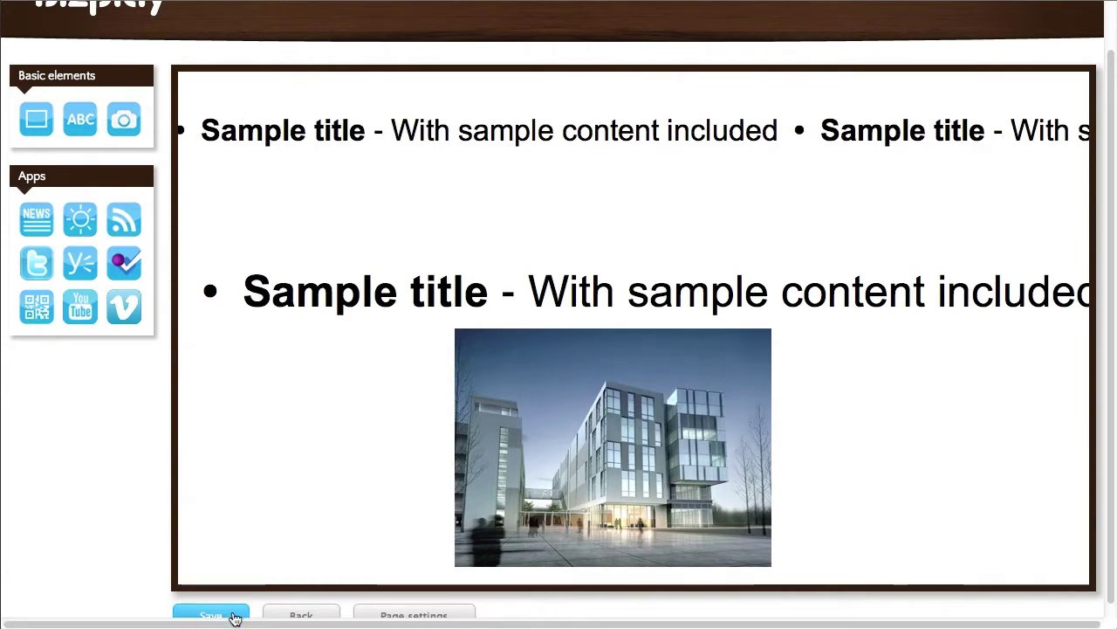
{"action": "left_click", "coordinate": [289, 615]}
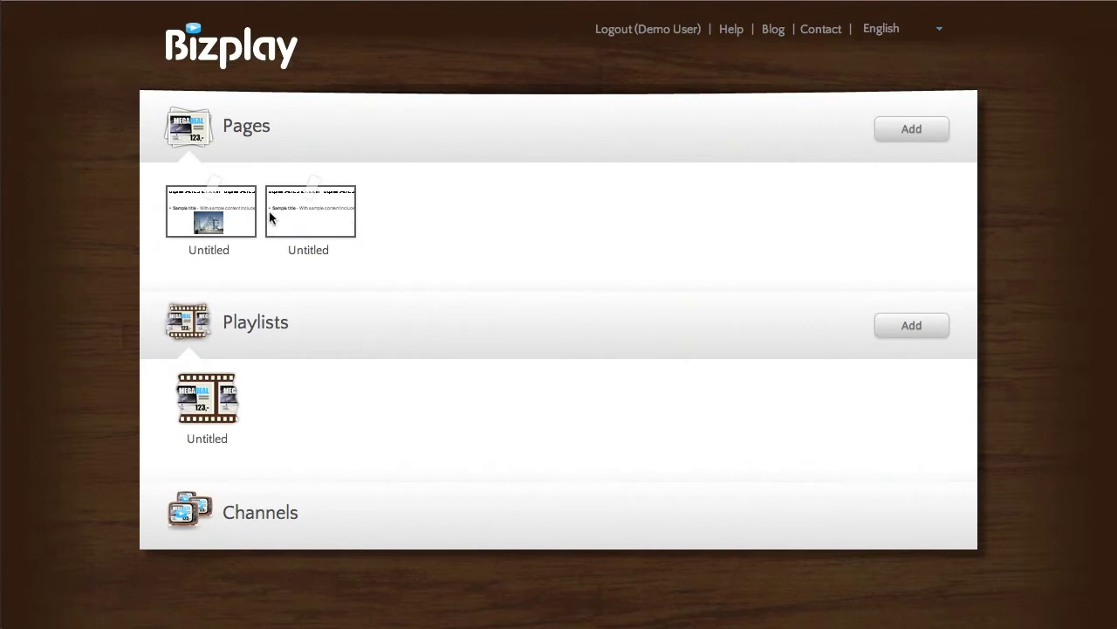
Step: Add the image page to the playlist and change its duration from 15 to 4 seconds
{"action": "left_click", "coordinate": [220, 403]}
{"action": "left_click_drag", "start_coordinate": [217, 212], "coordinate": [314, 503]}
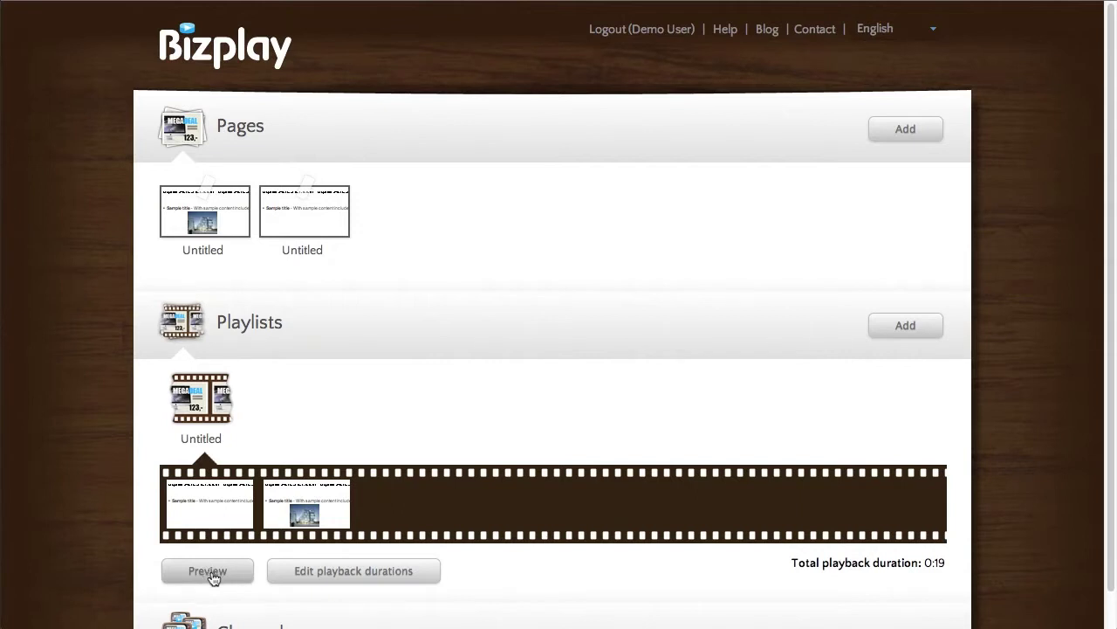
{"action": "left_click", "coordinate": [359, 566]}
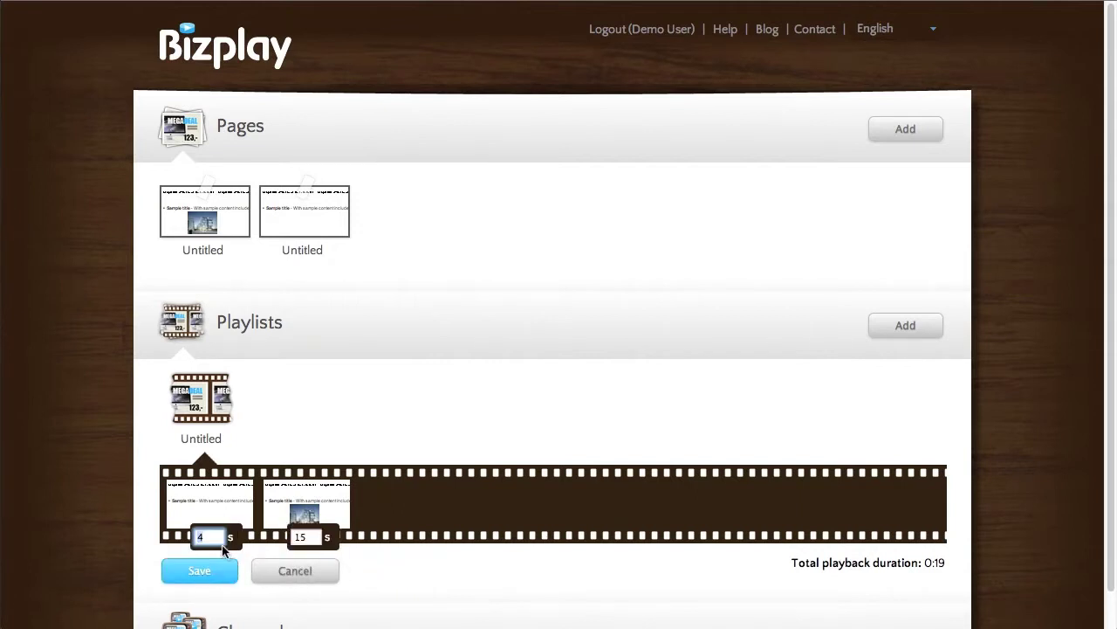
{"action": "double_click", "coordinate": [311, 536]}
{"action": "type", "text": "4"}
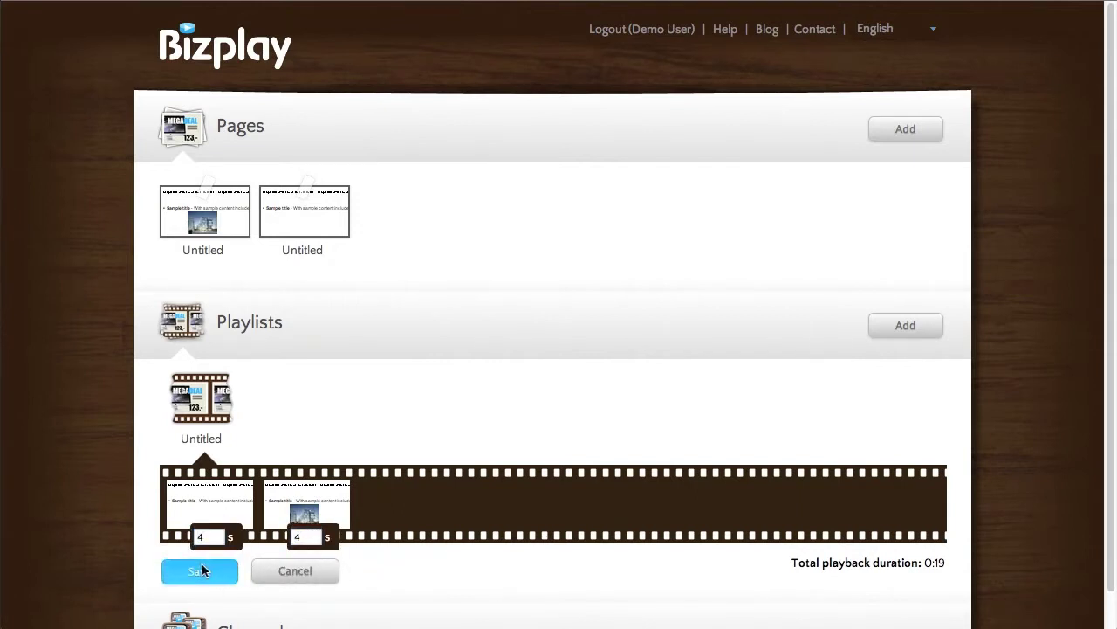